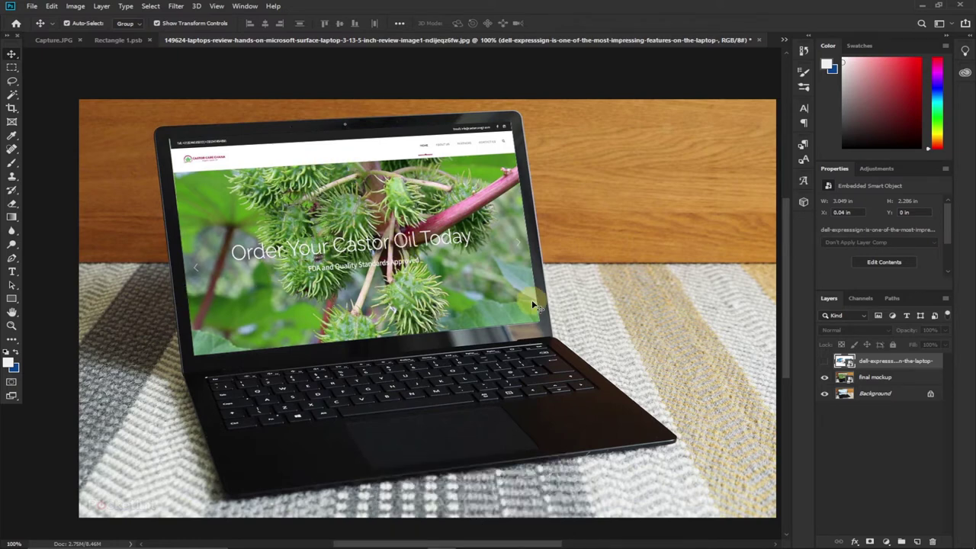
Step: Switch to Chrome and look through the Google image results for laptop, including the Surface Laptop 3 photo
{"action": "mouse_move", "coordinate": [526, 539]}
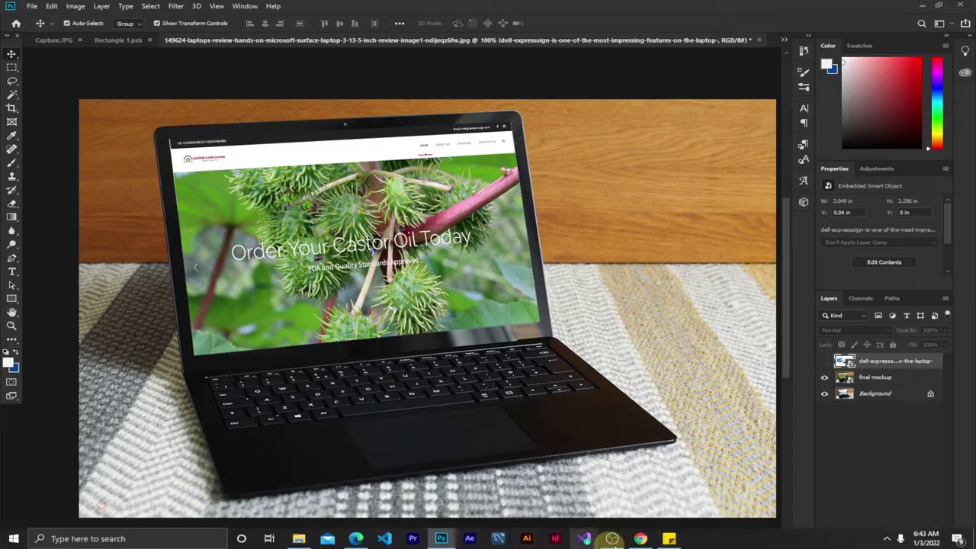
{"action": "left_click", "coordinate": [640, 538]}
{"action": "left_click", "coordinate": [684, 9]}
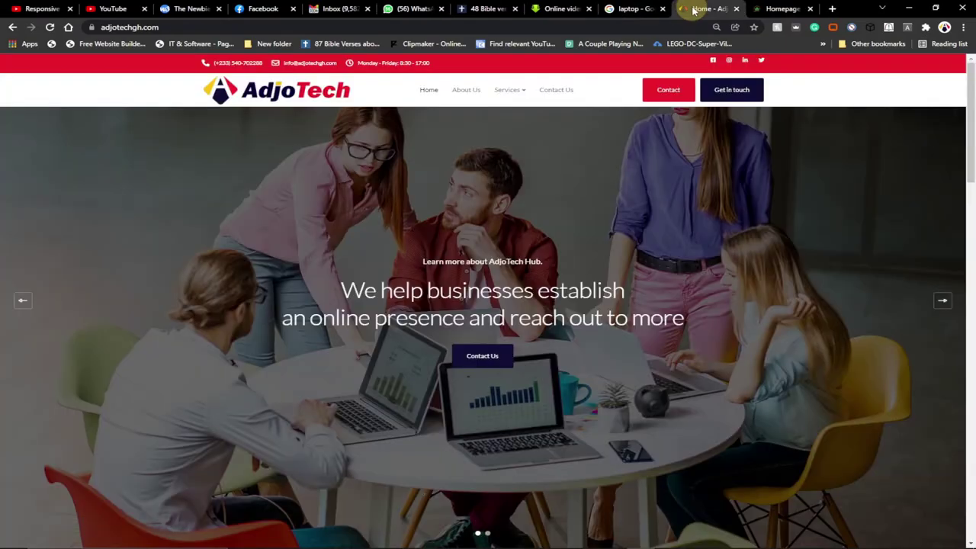
{"action": "left_click", "coordinate": [631, 9]}
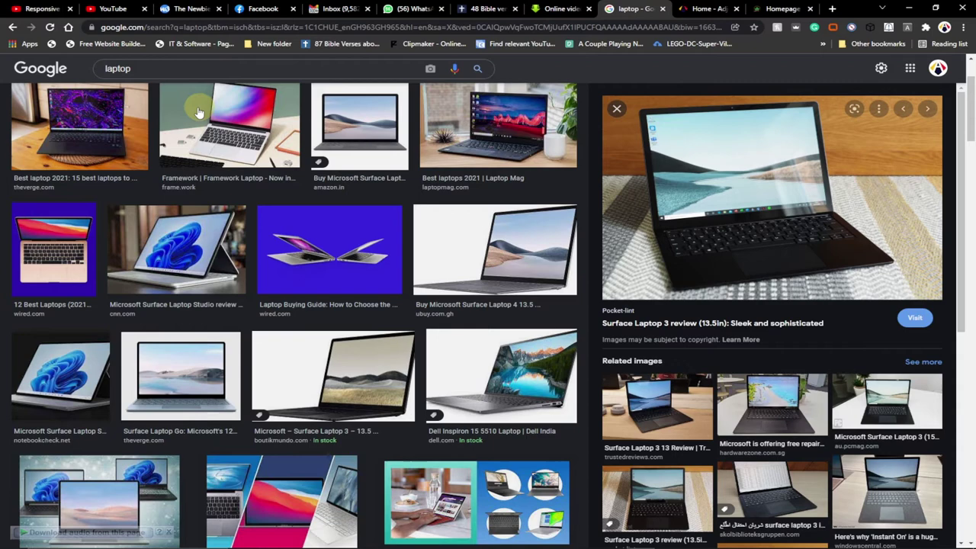
{"action": "scroll", "coordinate": [152, 78], "scroll_direction": "up", "scroll_amount": 2}
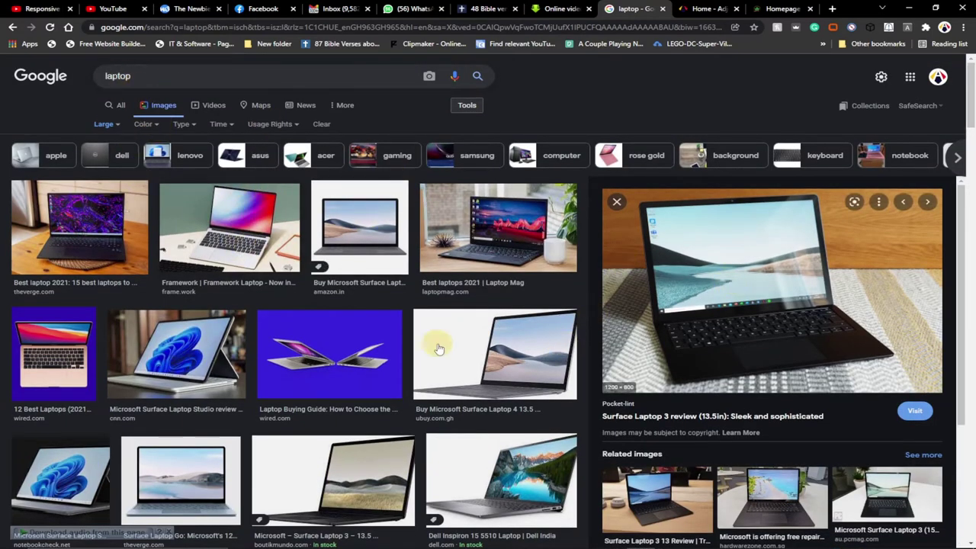
{"action": "scroll", "coordinate": [402, 331], "scroll_direction": "down", "scroll_amount": 2}
{"action": "scroll", "coordinate": [402, 332], "scroll_direction": "down", "scroll_amount": 3}
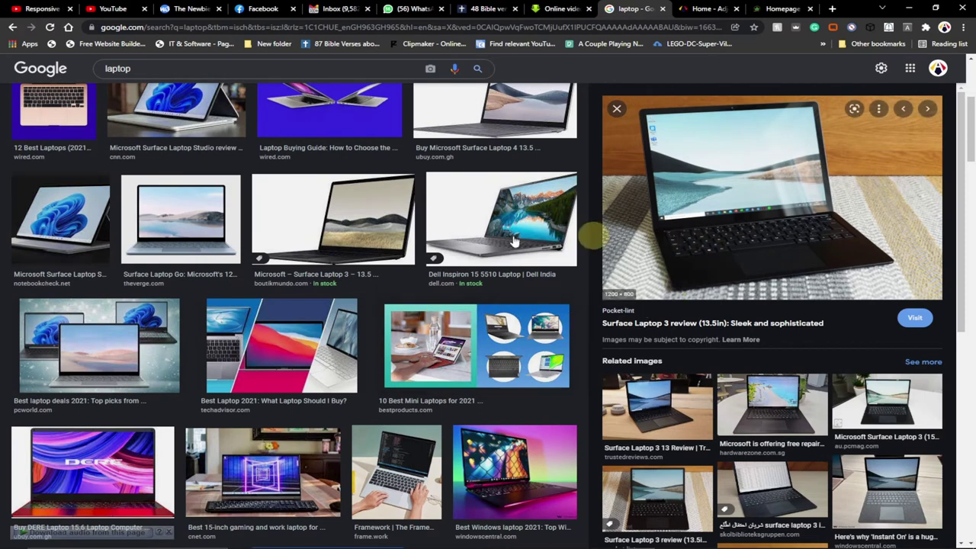
{"action": "right_click", "coordinate": [731, 209]}
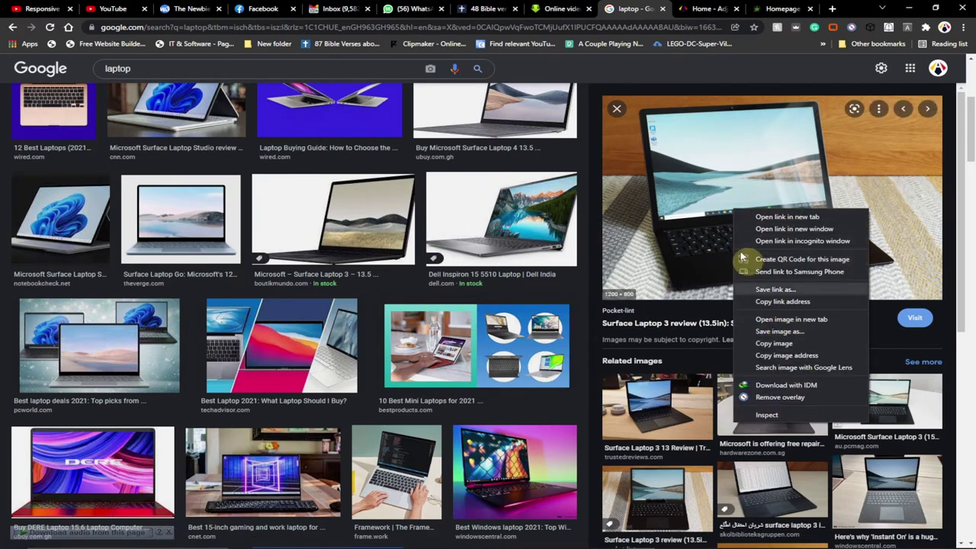
{"action": "left_click", "coordinate": [683, 69]}
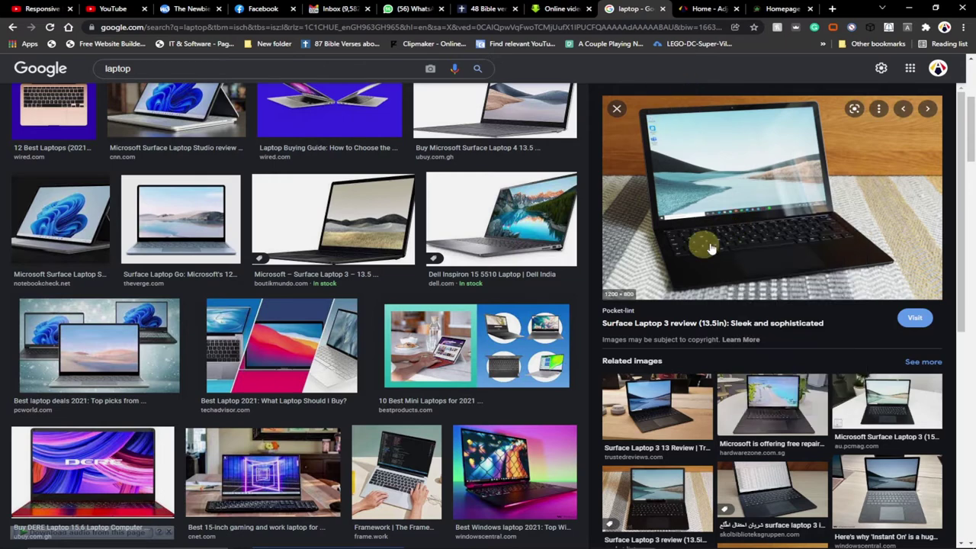
Step: Switch to Photoshop and hide the final mockup layer over the laptop photo
{"action": "mouse_move", "coordinate": [471, 540]}
{"action": "left_click", "coordinate": [440, 541]}
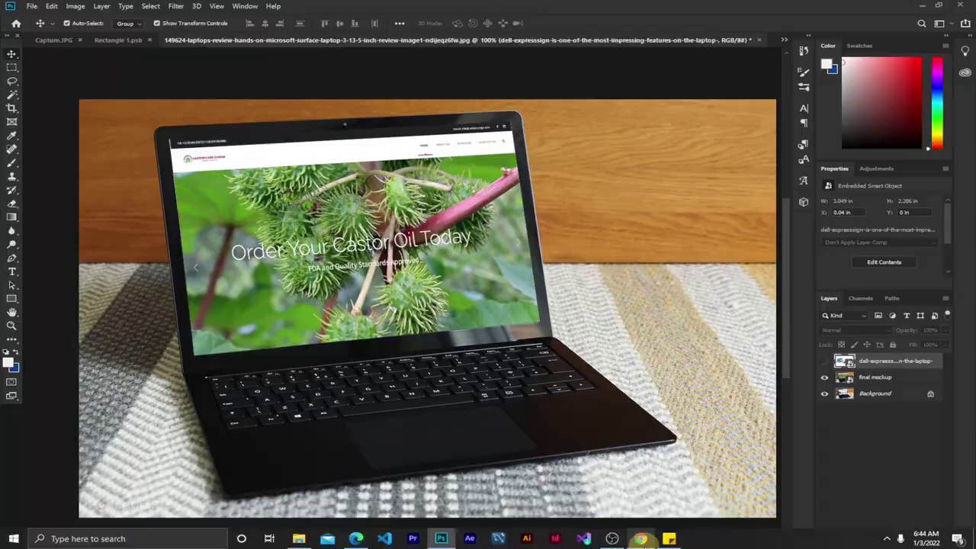
{"action": "left_click", "coordinate": [640, 540]}
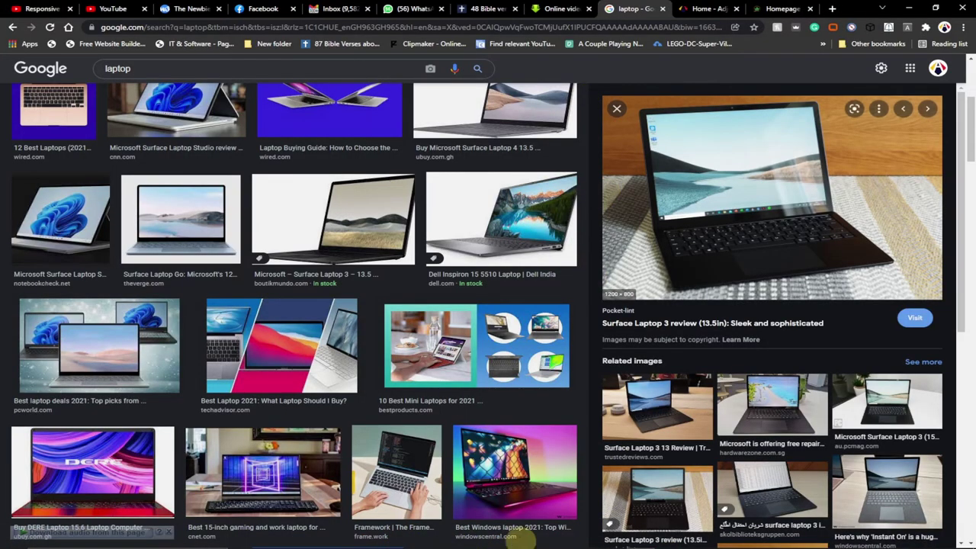
{"action": "left_click", "coordinate": [440, 539]}
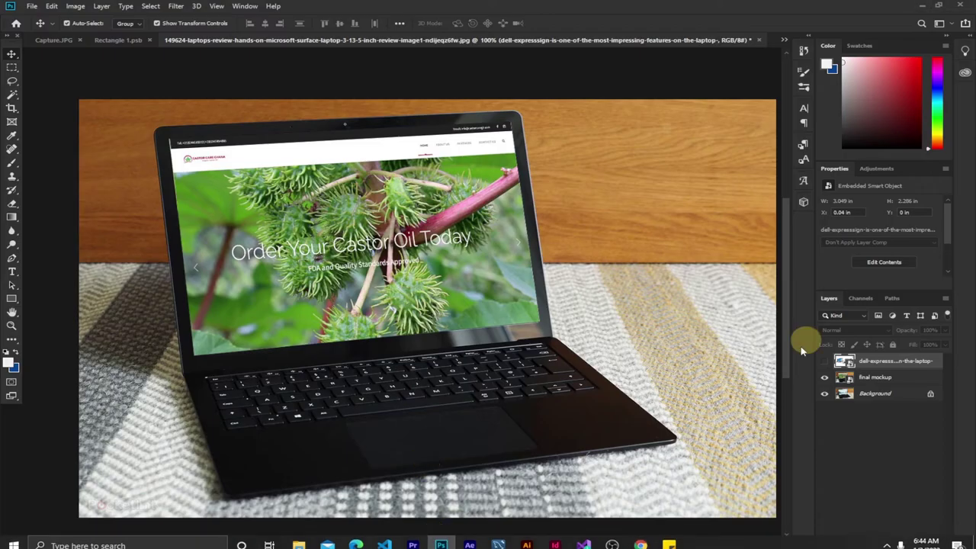
{"action": "left_click", "coordinate": [824, 378]}
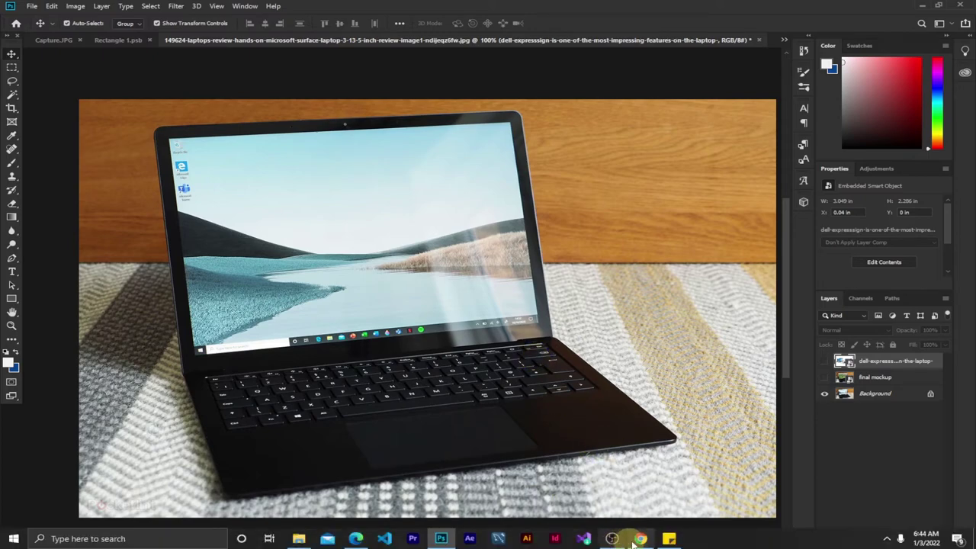
Step: Switch to Chrome and bring up the Castor Care Ghana homepage at castorcaregh.com
{"action": "left_click", "coordinate": [640, 538]}
{"action": "left_click", "coordinate": [781, 9]}
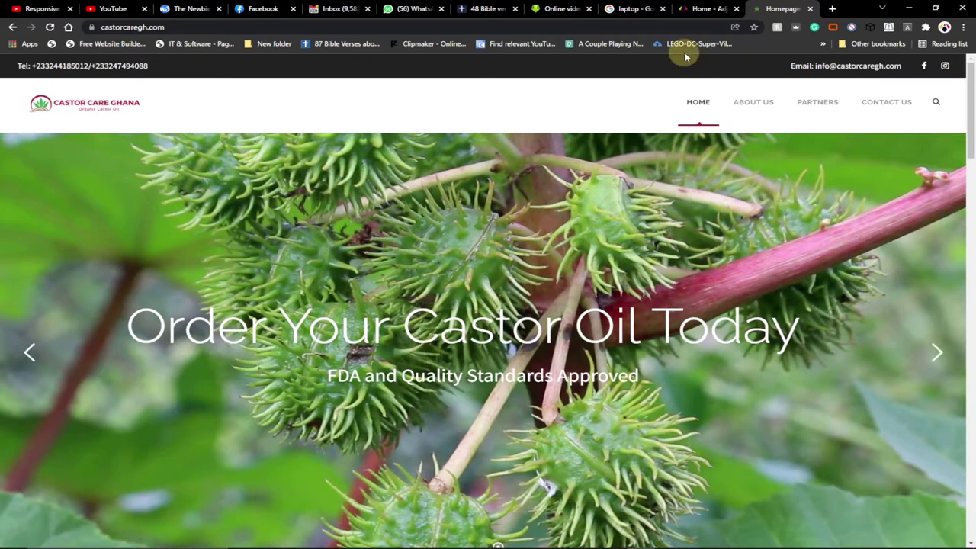
{"action": "left_click", "coordinate": [696, 9]}
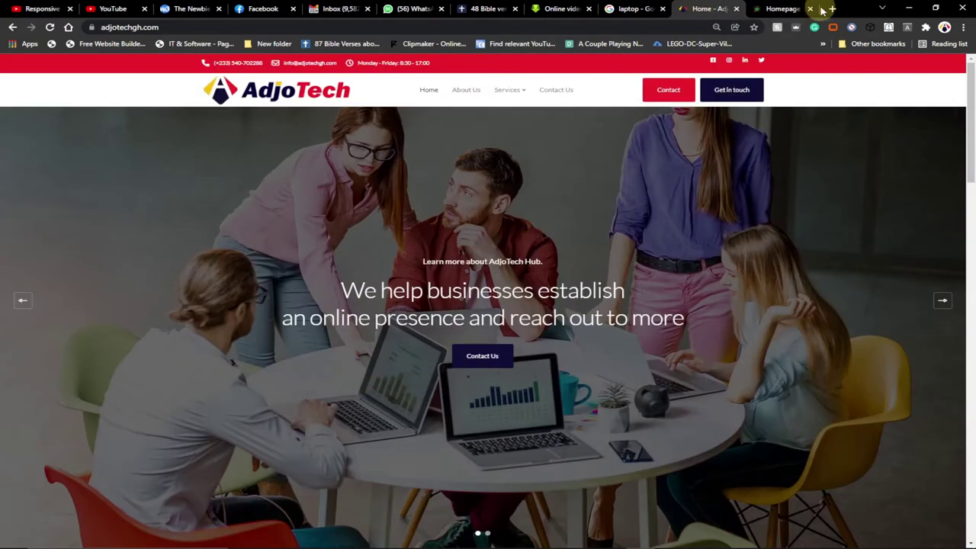
{"action": "left_click", "coordinate": [758, 9]}
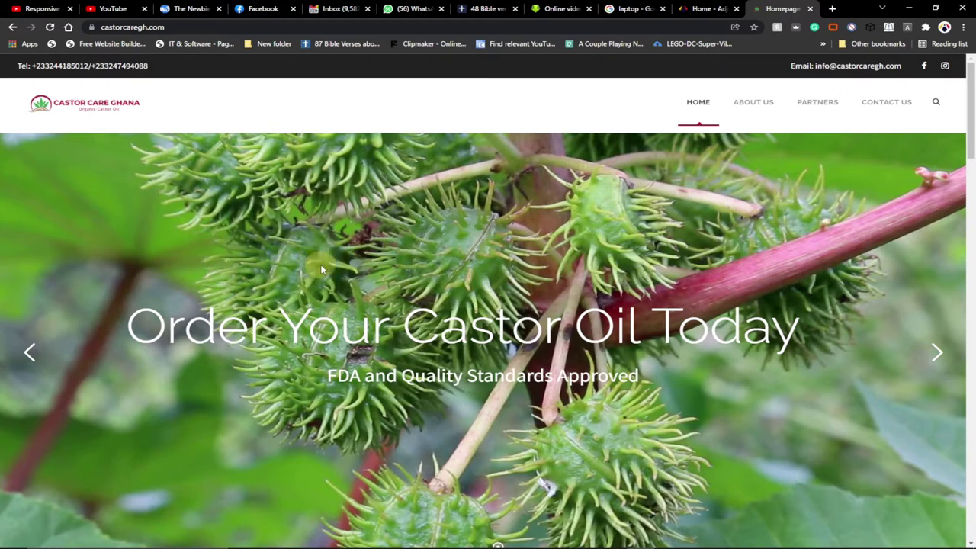
Step: Find the Snipping Tool through the Windows search and open it over the website
{"action": "mouse_move", "coordinate": [92, 538]}
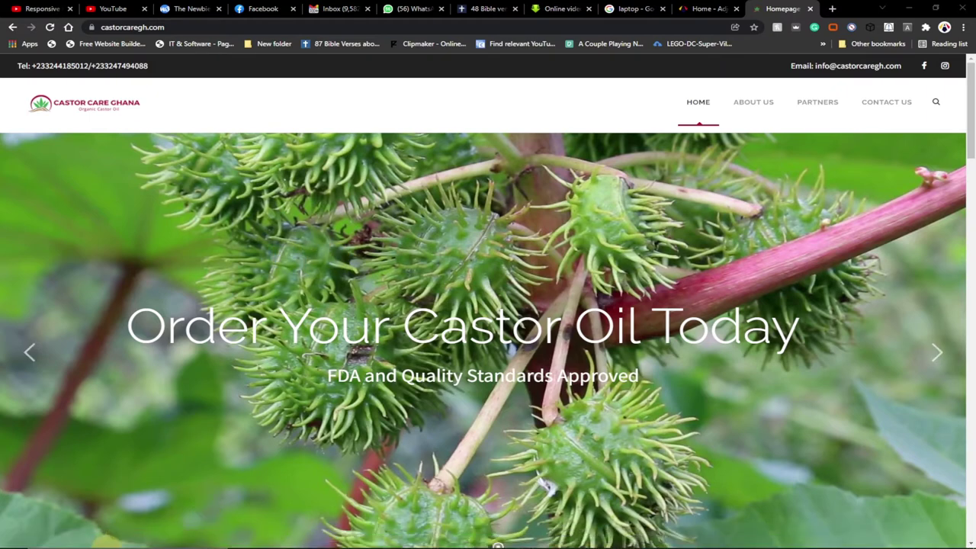
{"action": "key", "text": "super+s"}
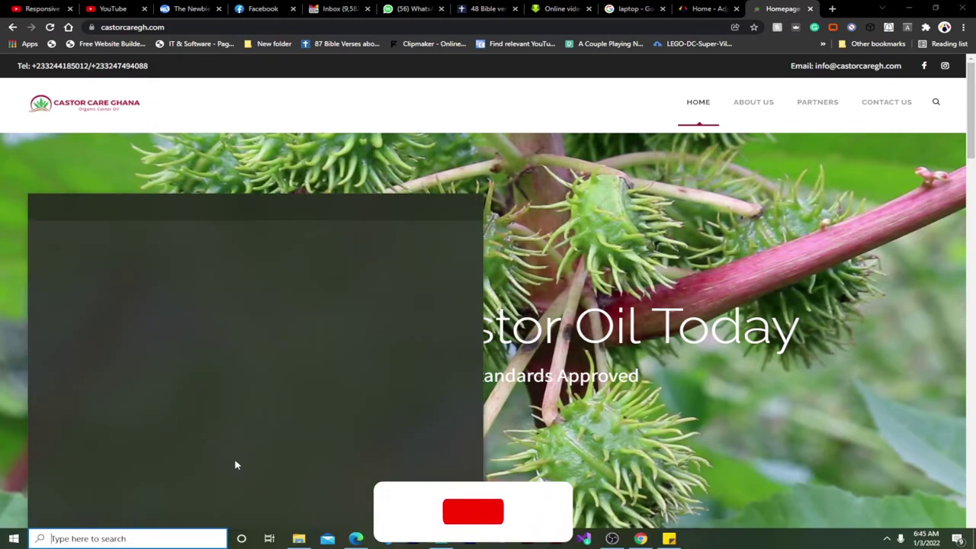
{"action": "type", "text": "b"}
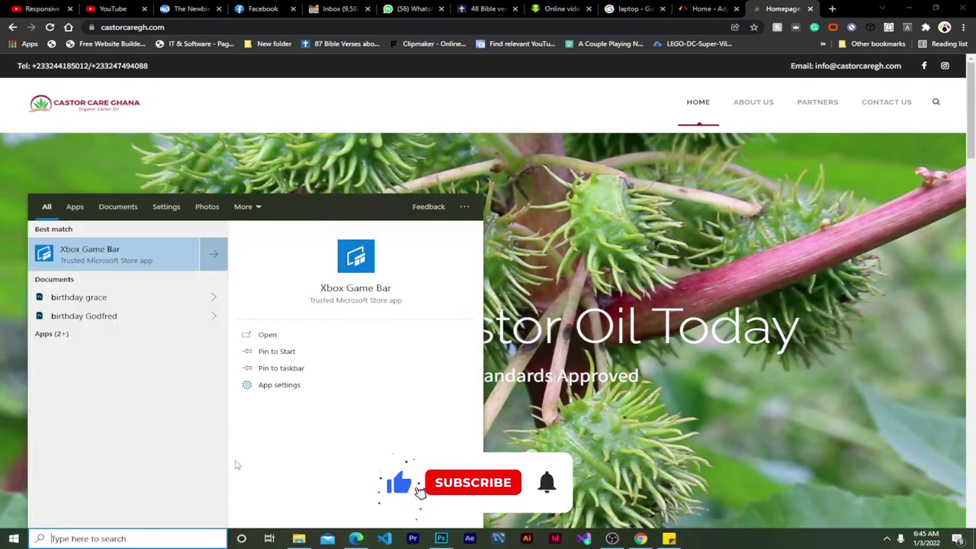
{"action": "key", "text": "BackSpace"}
{"action": "type", "text": "snp"}
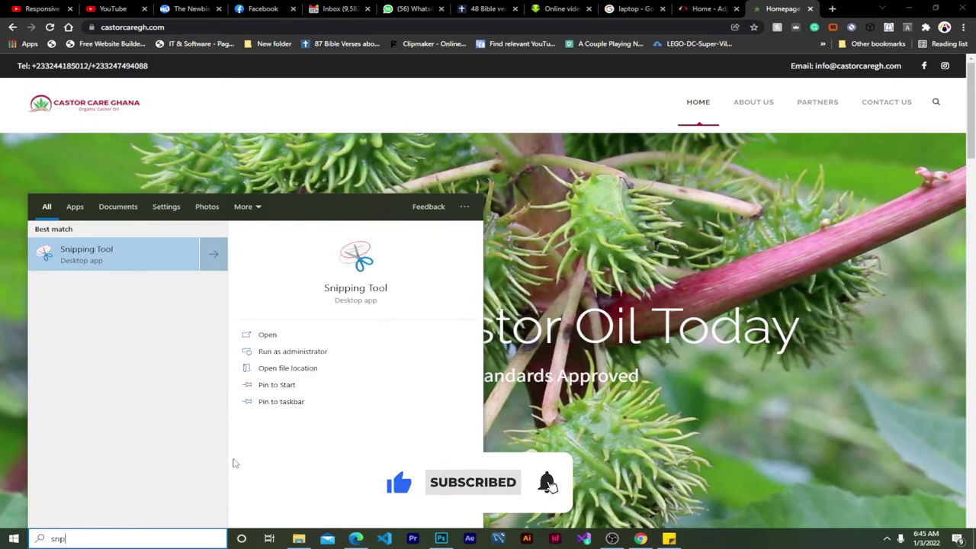
{"action": "left_click", "coordinate": [111, 261]}
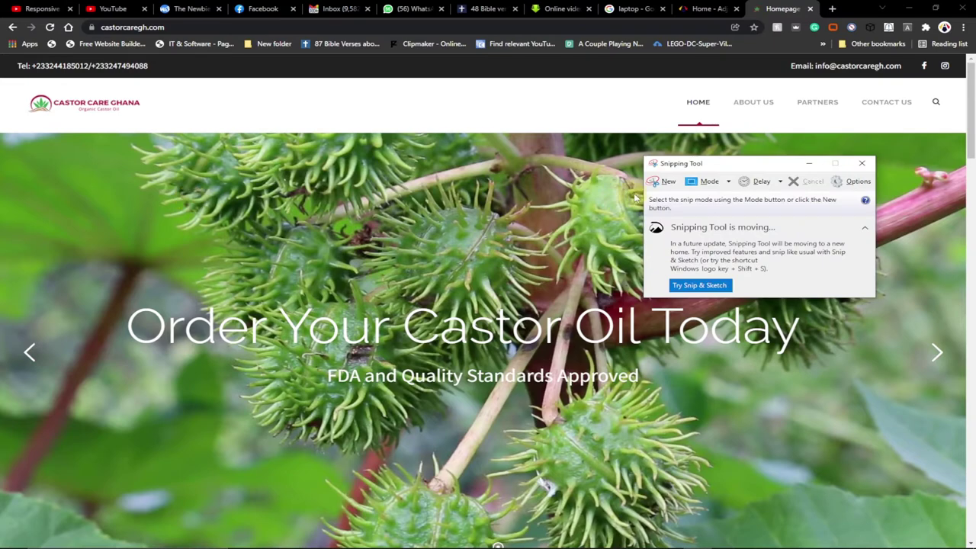
{"action": "left_click", "coordinate": [661, 182]}
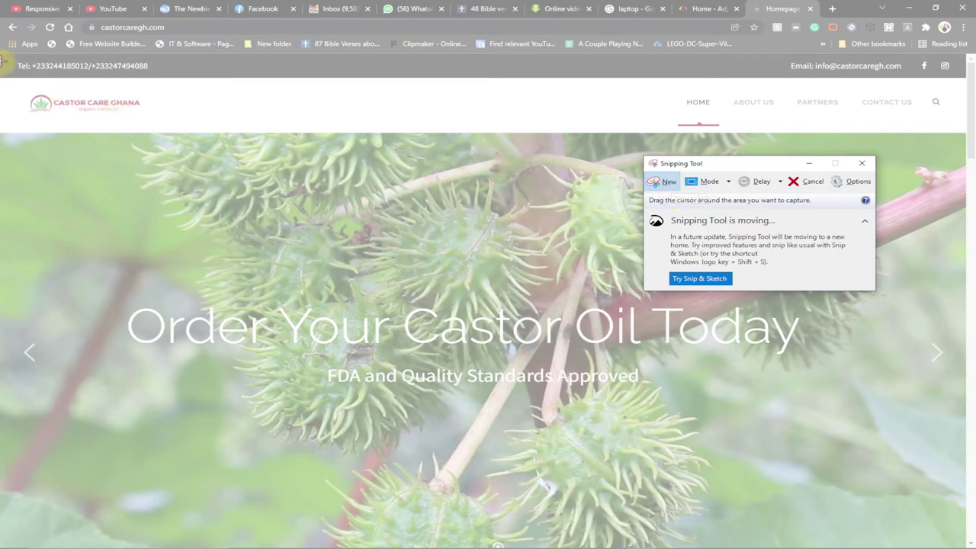
{"action": "left_click_drag", "start_coordinate": [4, 52], "coordinate": [968, 544]}
{"action": "left_click", "coordinate": [958, 8]}
{"action": "left_click", "coordinate": [579, 284]}
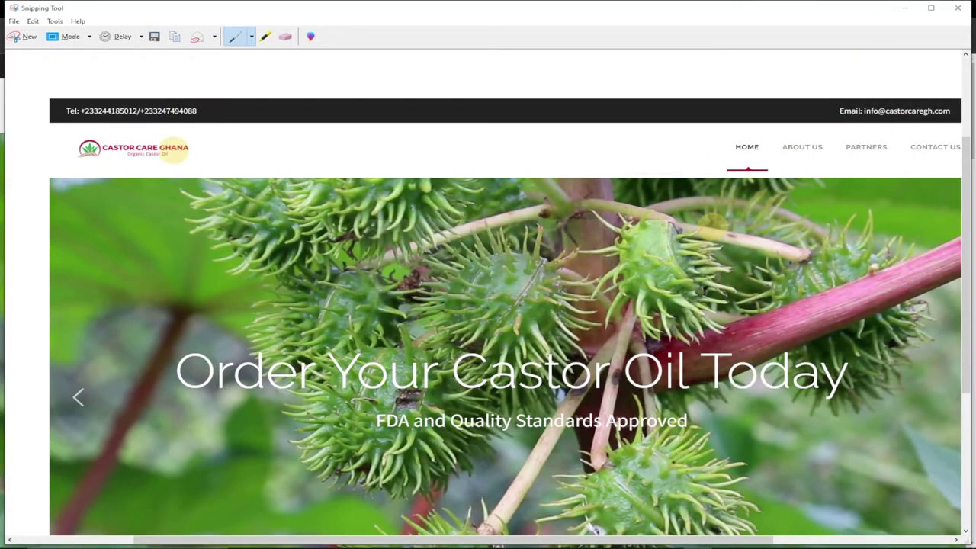
Step: Snip the homepage area below the browser's bookmarks bar, save it to the Desktop as the JPEG file mockup, replacing the existing one, and close Snipping Tool
{"action": "left_click", "coordinate": [29, 38]}
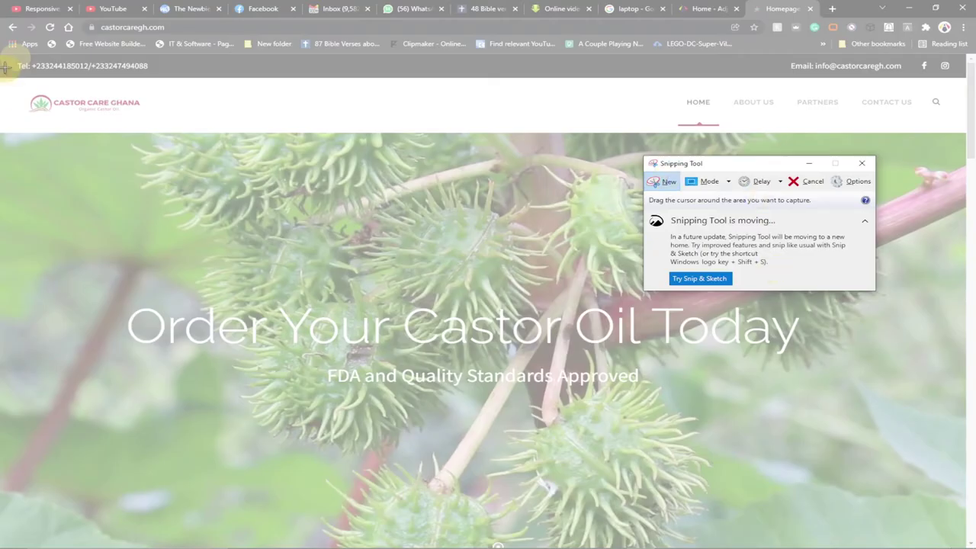
{"action": "left_click_drag", "start_coordinate": [2, 54], "coordinate": [965, 540]}
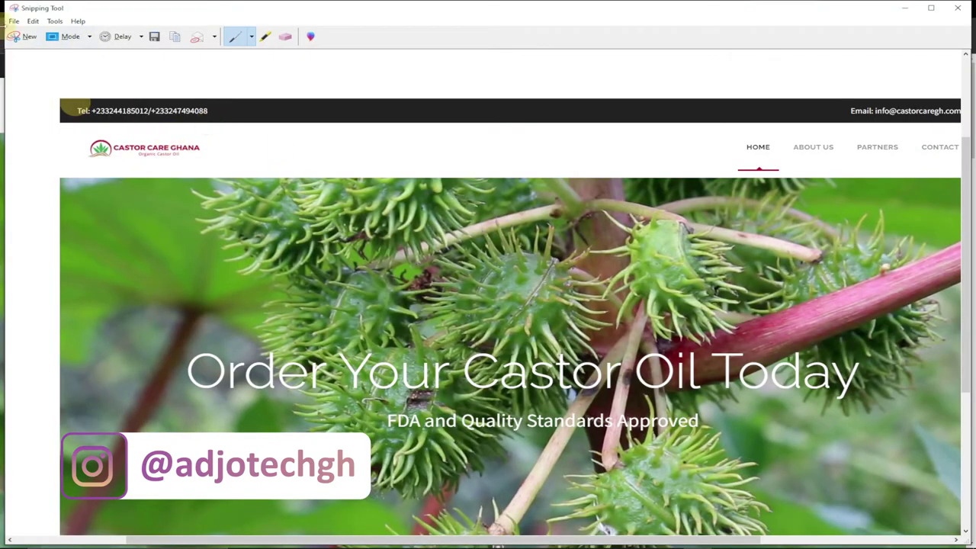
{"action": "left_click", "coordinate": [14, 21]}
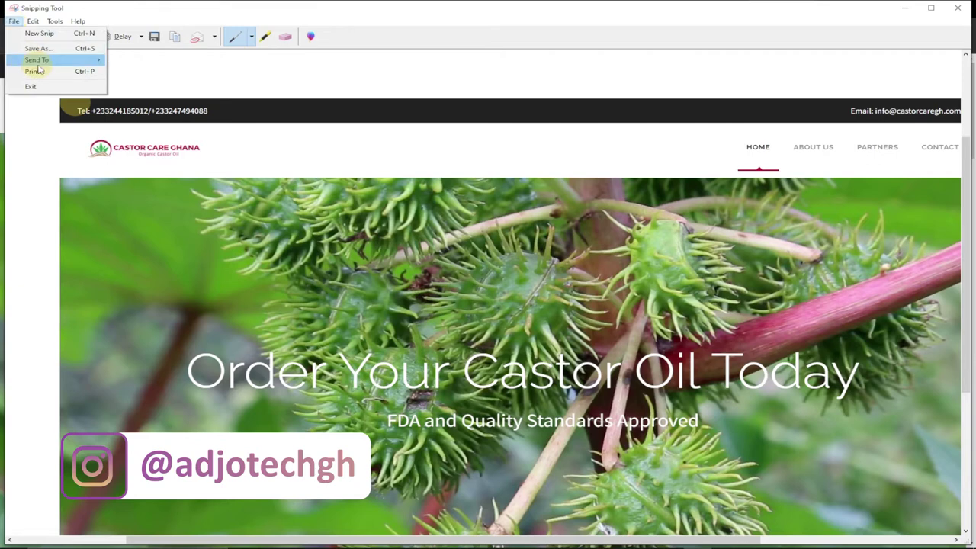
{"action": "left_click", "coordinate": [38, 49]}
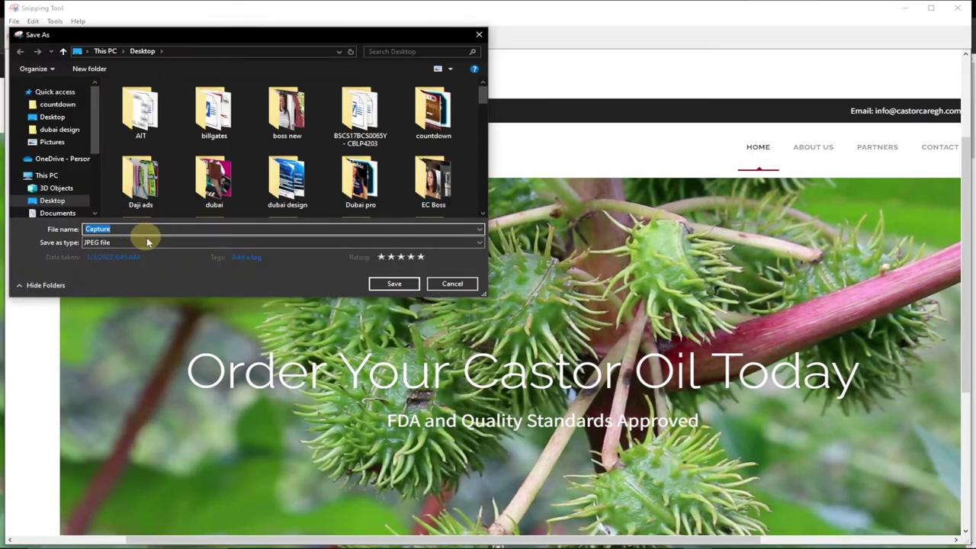
{"action": "left_click_drag", "start_coordinate": [481, 91], "coordinate": [471, 205]}
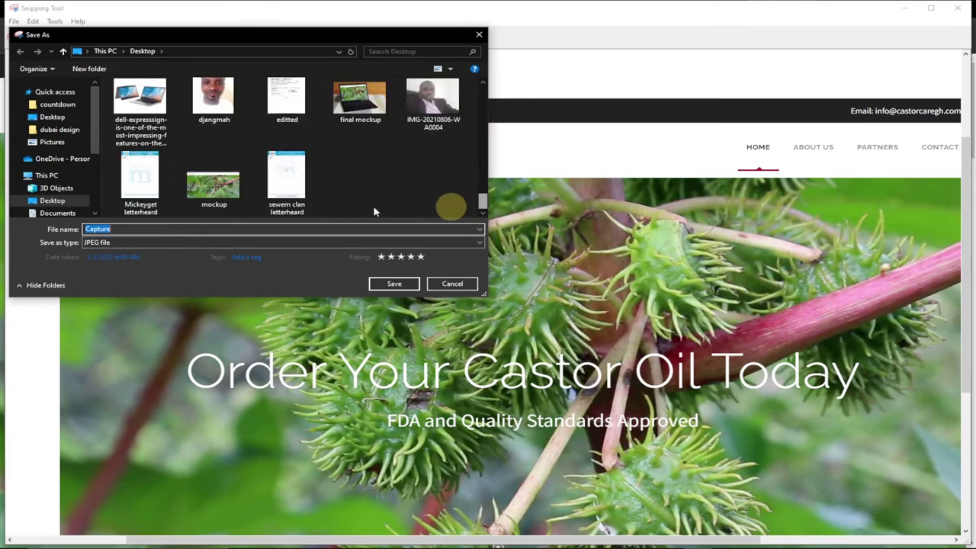
{"action": "left_click", "coordinate": [226, 203]}
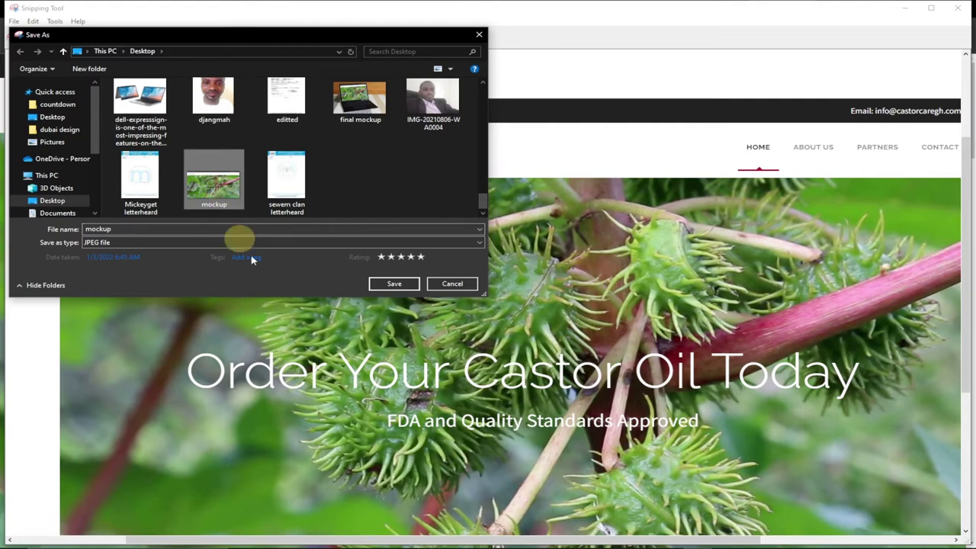
{"action": "left_click", "coordinate": [384, 286]}
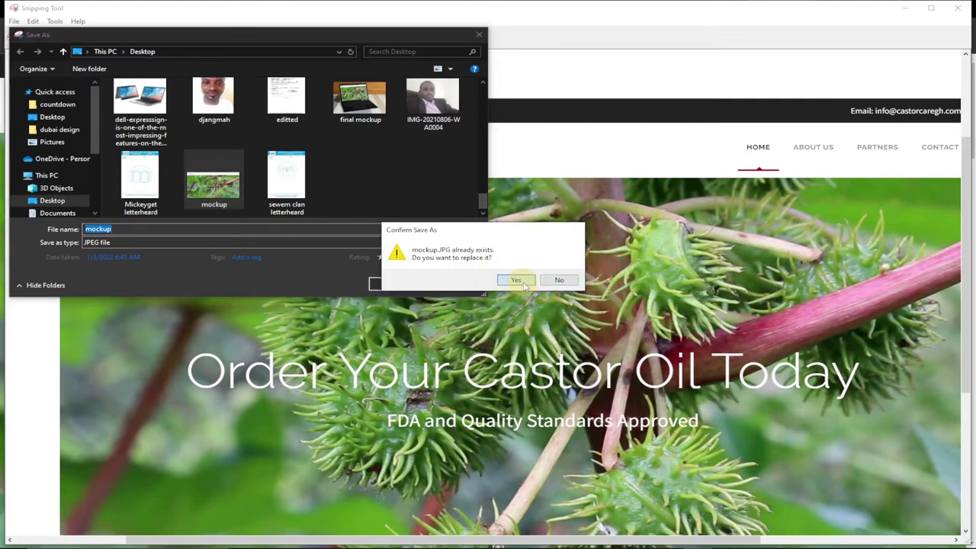
{"action": "left_click", "coordinate": [515, 280]}
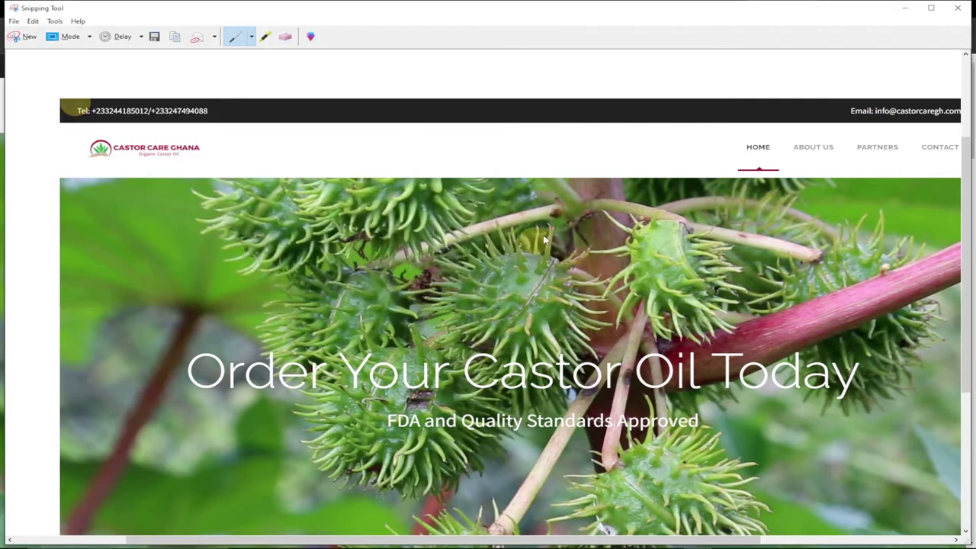
{"action": "left_click", "coordinate": [955, 9]}
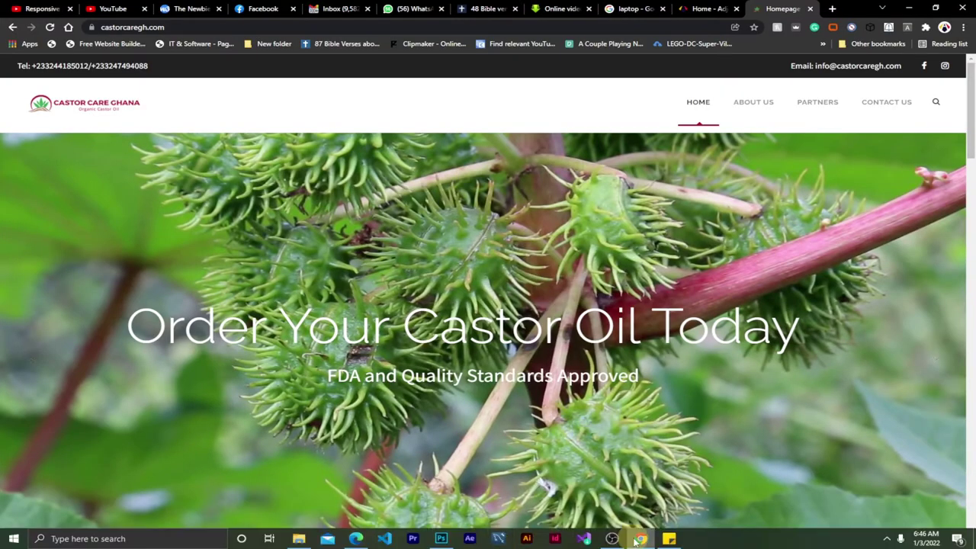
Step: Switch to Photoshop and close the Capture.JPG document without saving its changes
{"action": "left_click", "coordinate": [440, 538]}
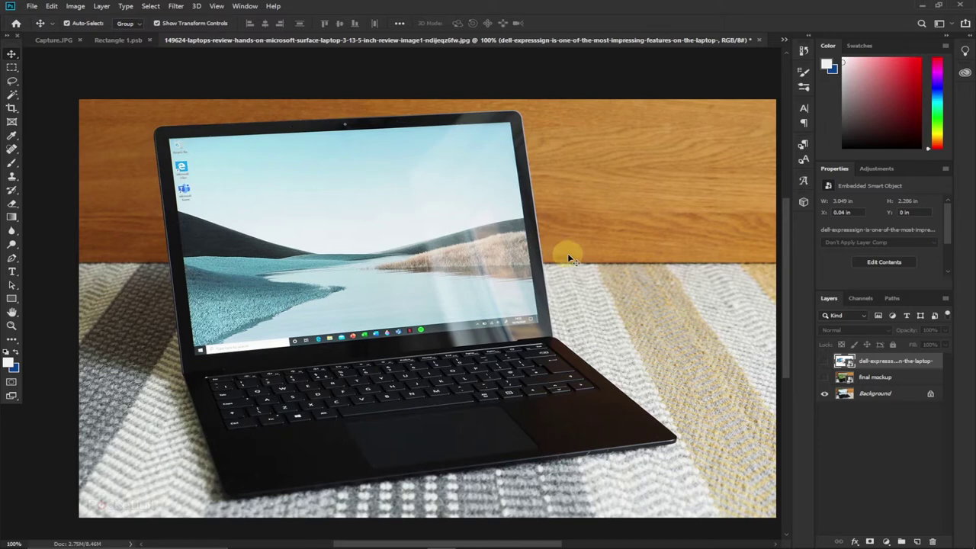
{"action": "left_click", "coordinate": [52, 39]}
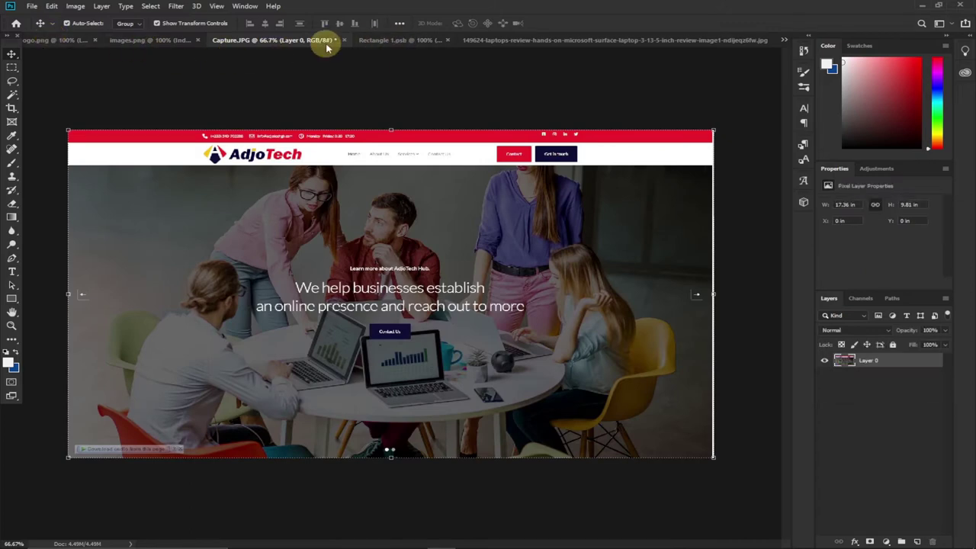
{"action": "left_click", "coordinate": [342, 40]}
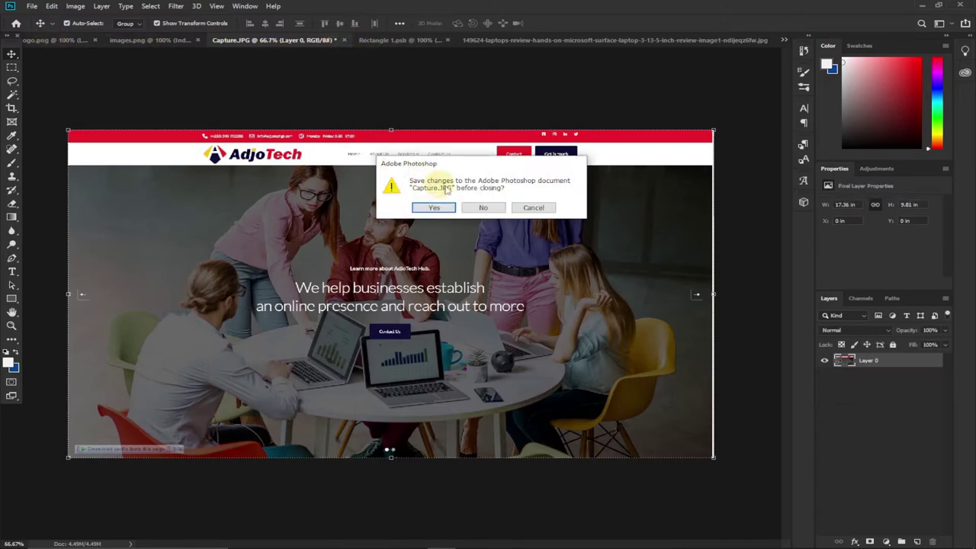
{"action": "left_click", "coordinate": [482, 208]}
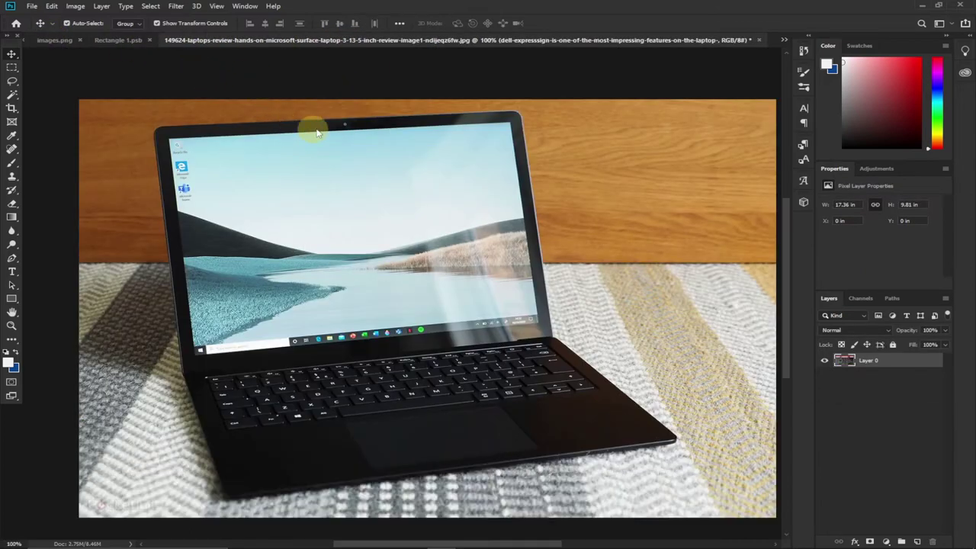
Step: Close the Rectangle 1.psb document without saving its changes, and close images.png as well
{"action": "left_click", "coordinate": [107, 40]}
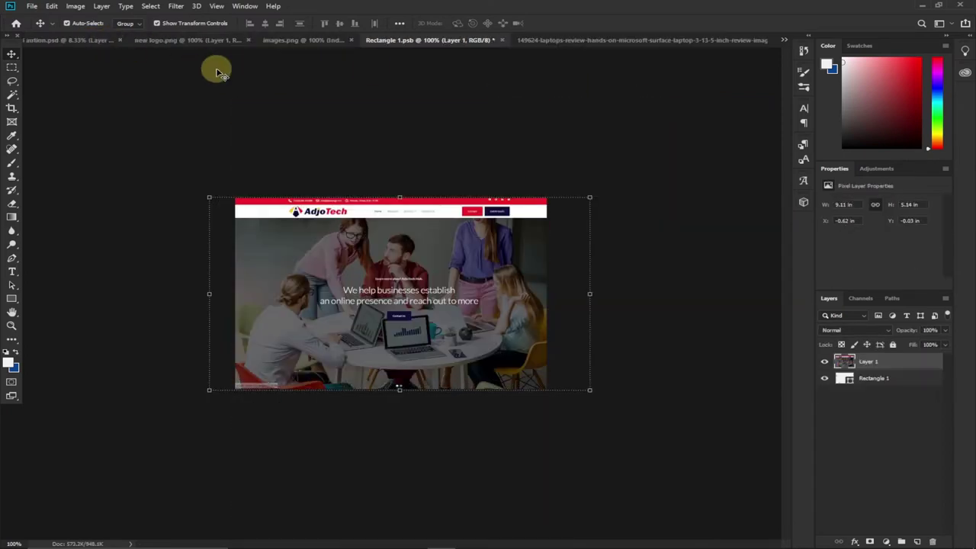
{"action": "left_click", "coordinate": [502, 39]}
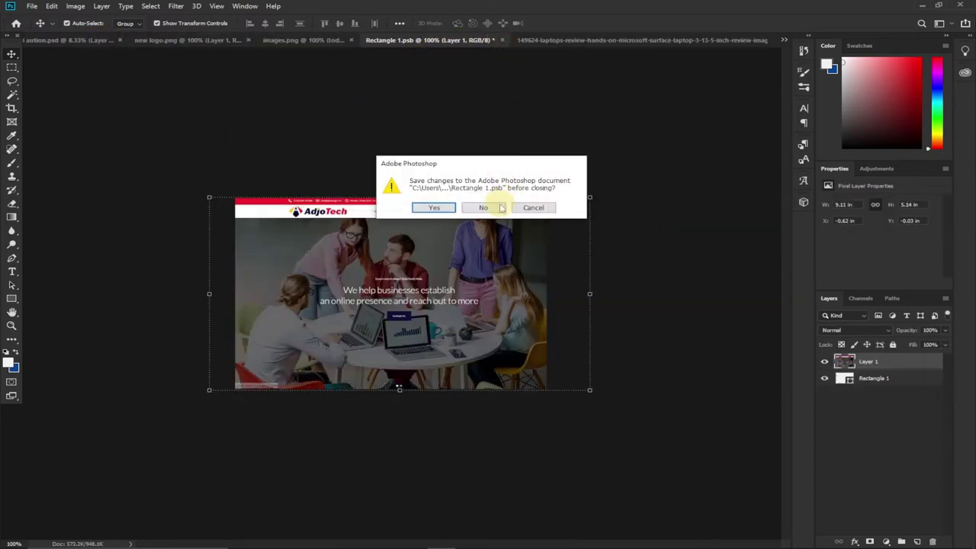
{"action": "left_click", "coordinate": [499, 208]}
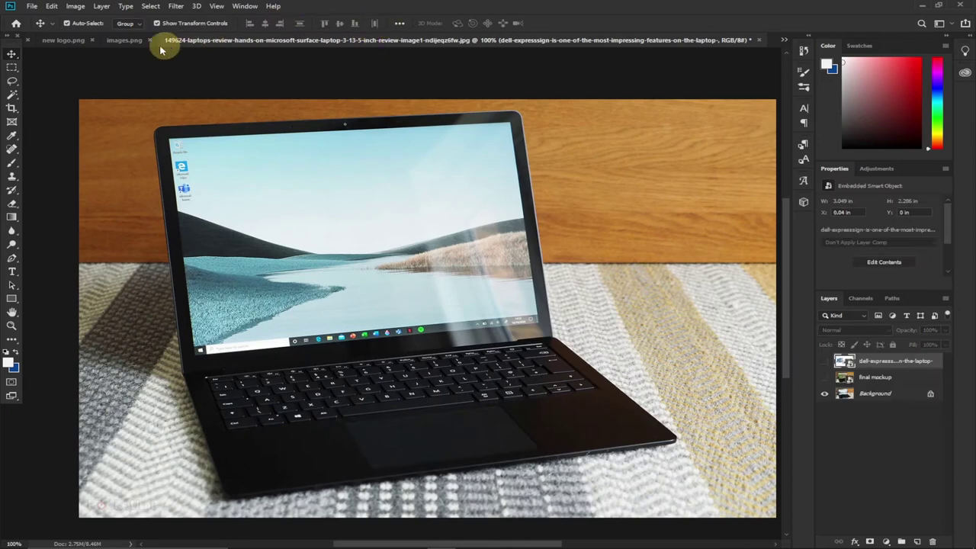
{"action": "left_click", "coordinate": [127, 43]}
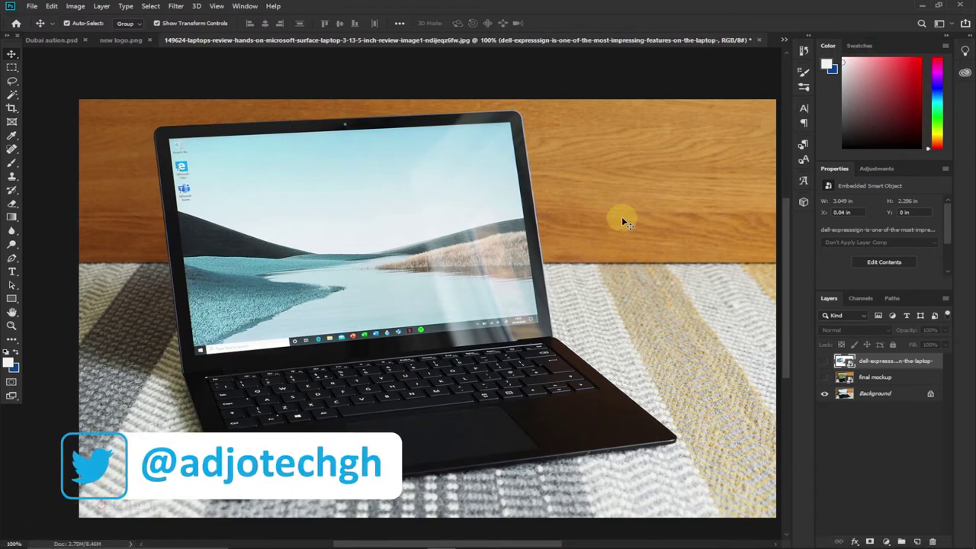
Step: Place the mockup image from the Desktop as an embedded object in the laptop photo, shift it up slightly and commit the placement
{"action": "left_click", "coordinate": [32, 6]}
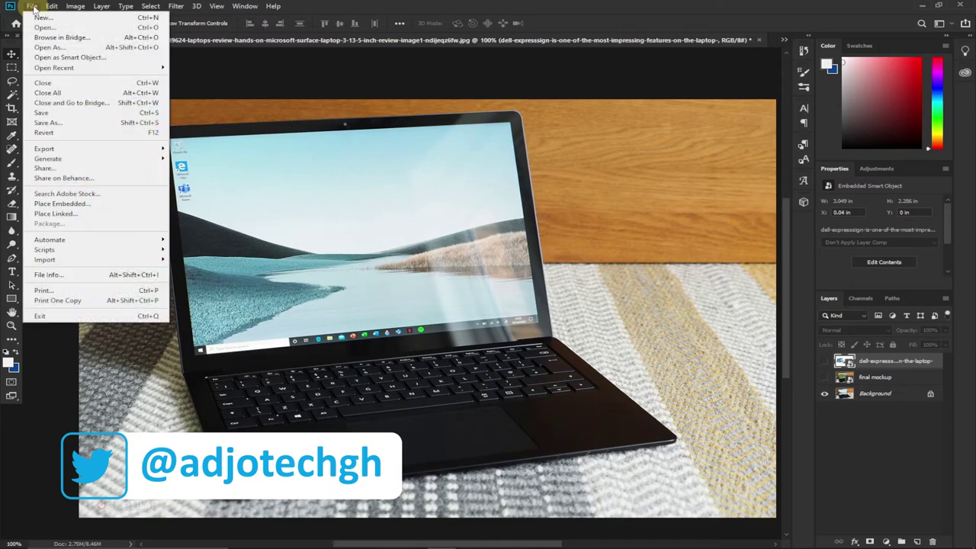
{"action": "left_click", "coordinate": [52, 204]}
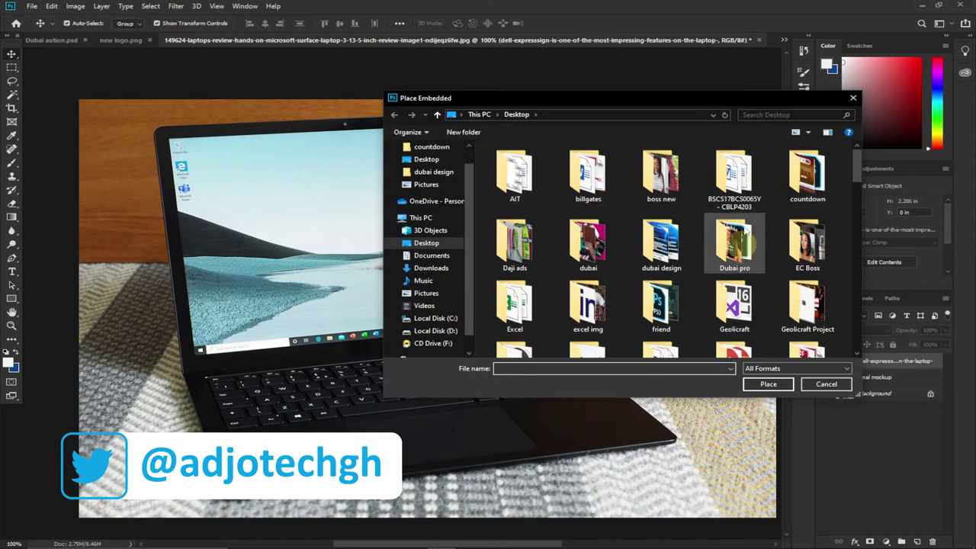
{"action": "left_click_drag", "start_coordinate": [856, 175], "coordinate": [853, 335]}
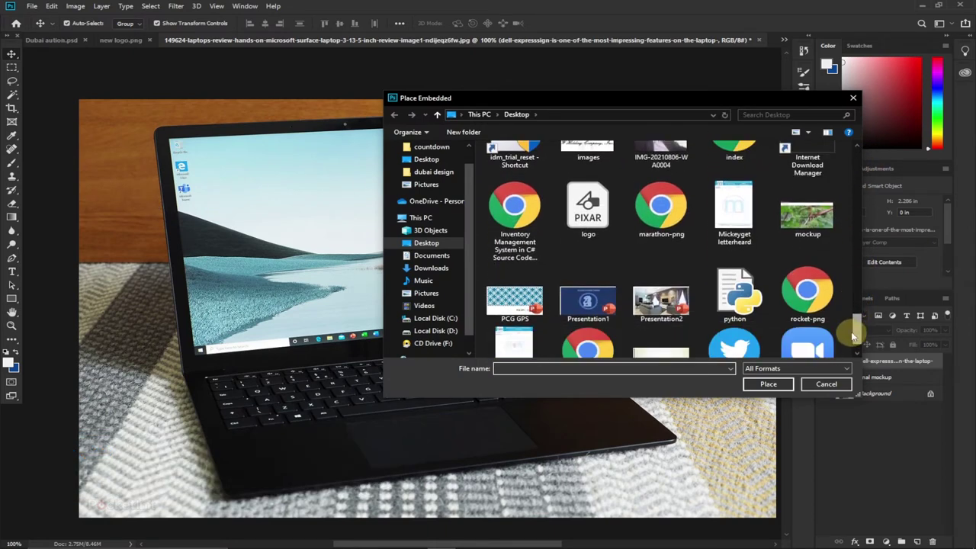
{"action": "double_click", "coordinate": [803, 234]}
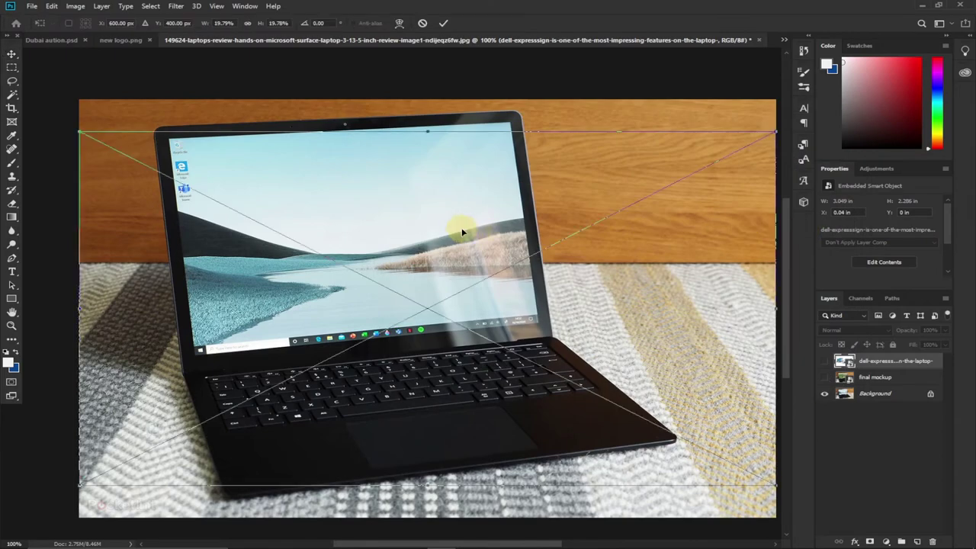
{"action": "left_click_drag", "start_coordinate": [431, 267], "coordinate": [430, 259]}
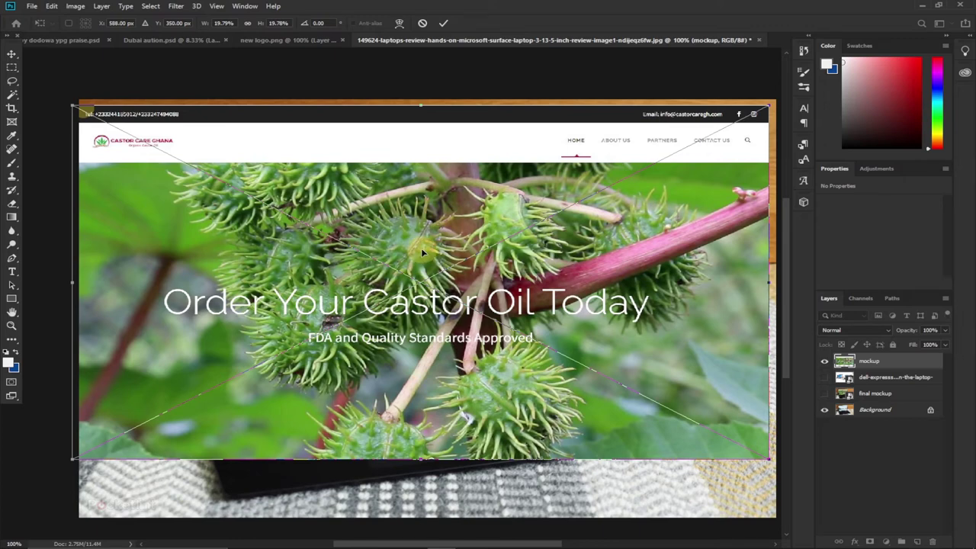
{"action": "left_click", "coordinate": [442, 24]}
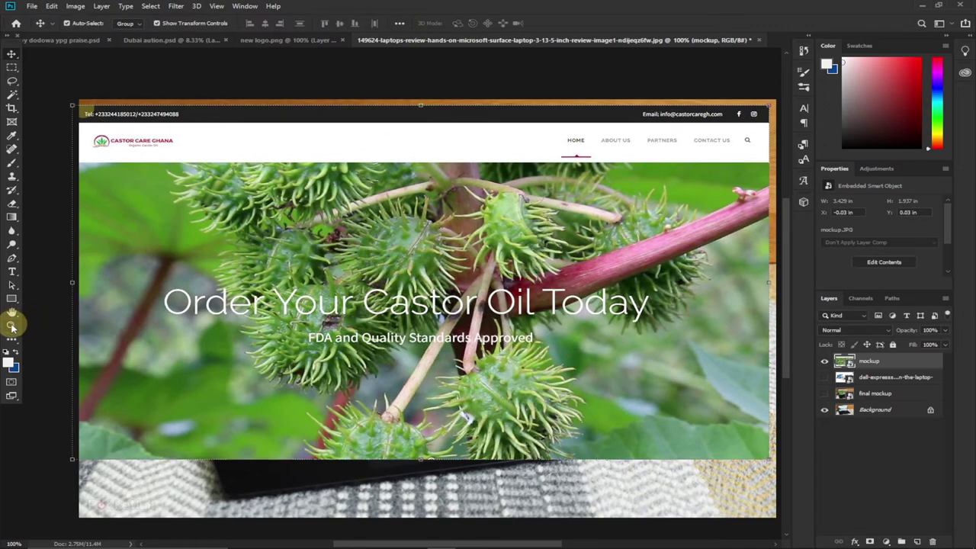
Step: At 200% zoom, move the mockup layer so its upper-left corner sits near the upper-left corner of the laptop's display
{"action": "left_click", "coordinate": [12, 326]}
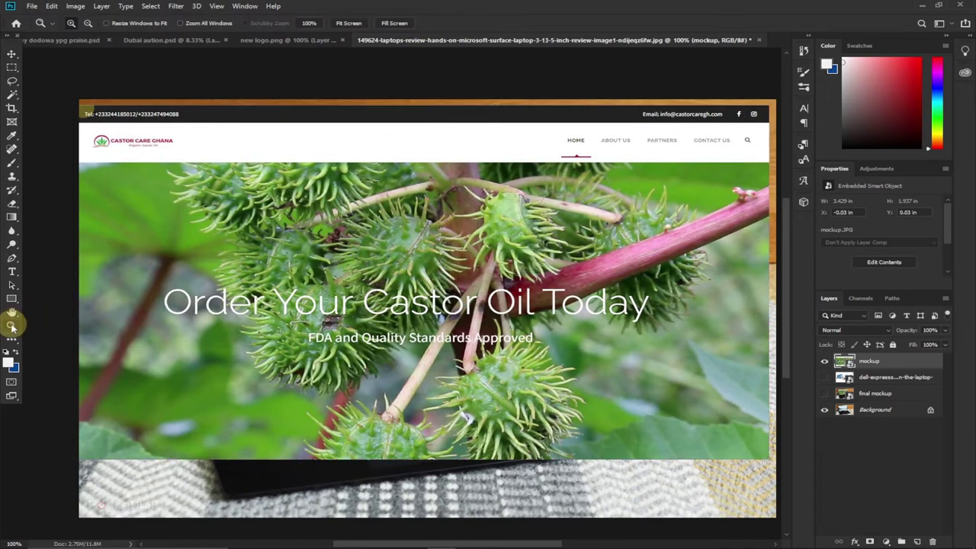
{"action": "left_click", "coordinate": [320, 326]}
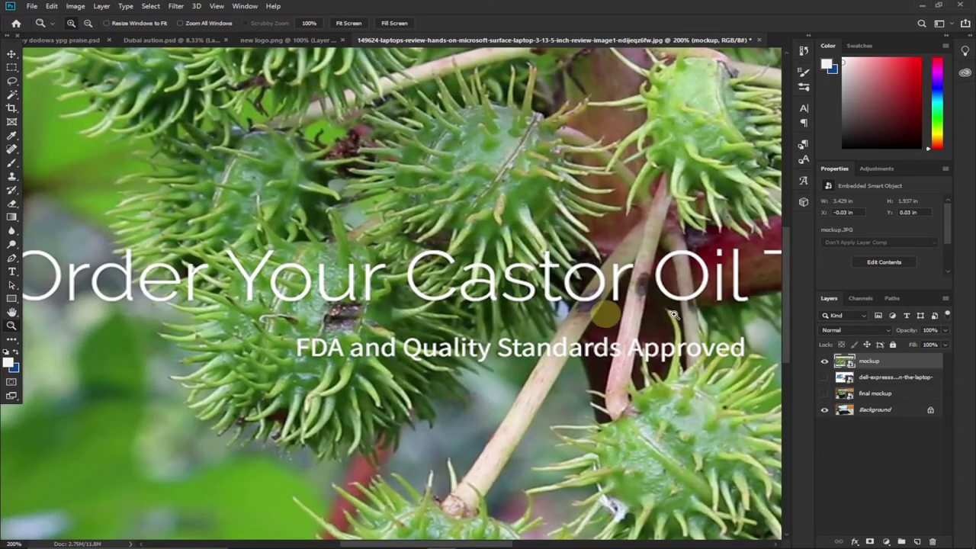
{"action": "left_click_drag", "start_coordinate": [787, 335], "coordinate": [788, 274]}
{"action": "left_click_drag", "start_coordinate": [458, 542], "coordinate": [408, 535]}
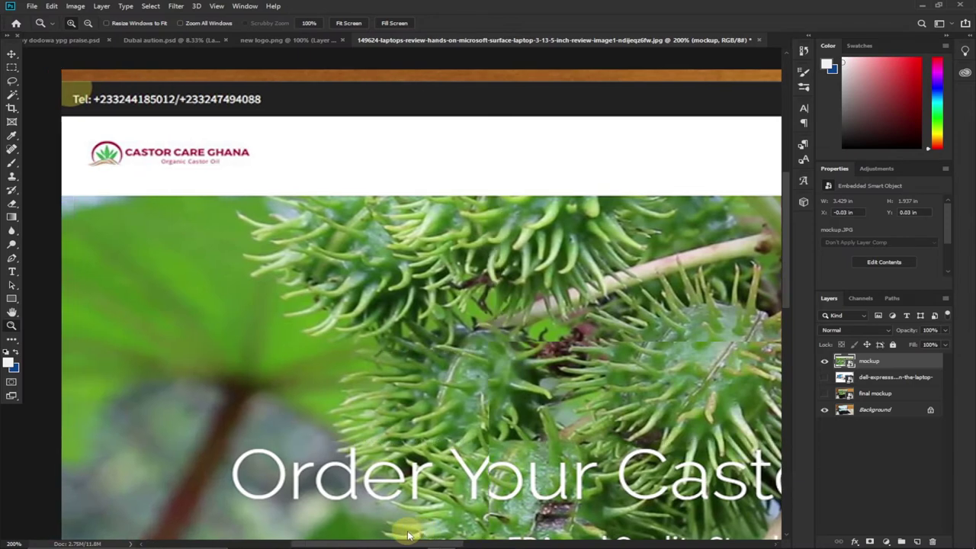
{"action": "left_click", "coordinate": [14, 55]}
{"action": "left_click_drag", "start_coordinate": [277, 192], "coordinate": [501, 257]}
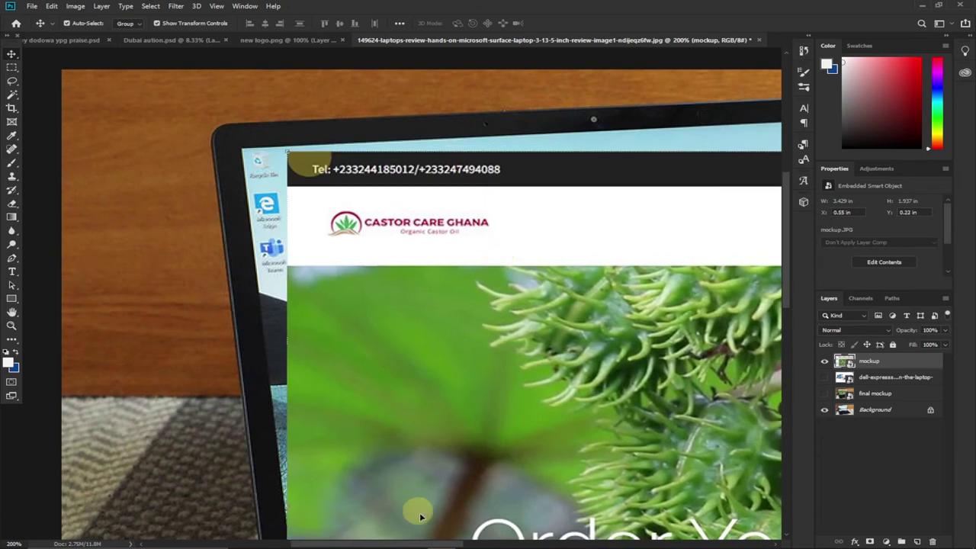
{"action": "left_click_drag", "start_coordinate": [454, 543], "coordinate": [491, 545]}
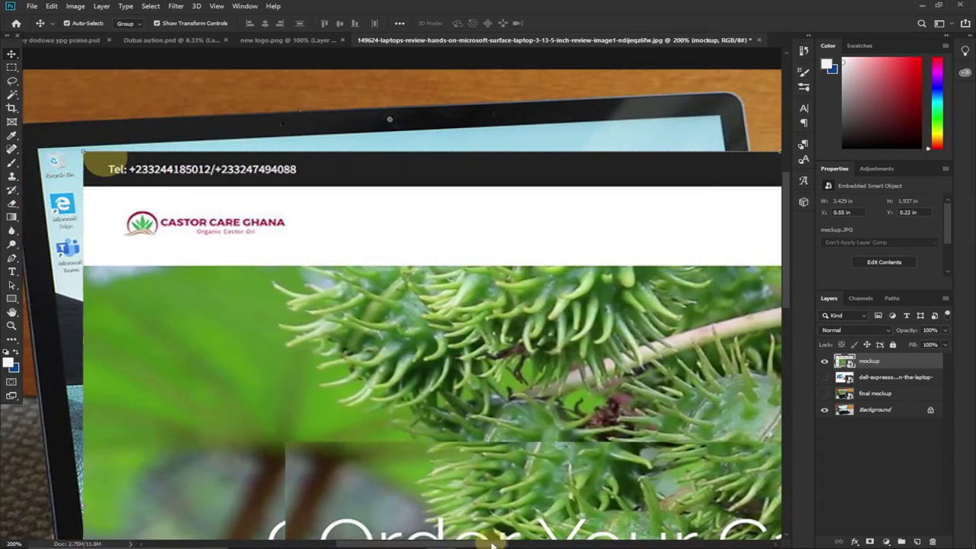
{"action": "left_click_drag", "start_coordinate": [480, 335], "coordinate": [428, 345]}
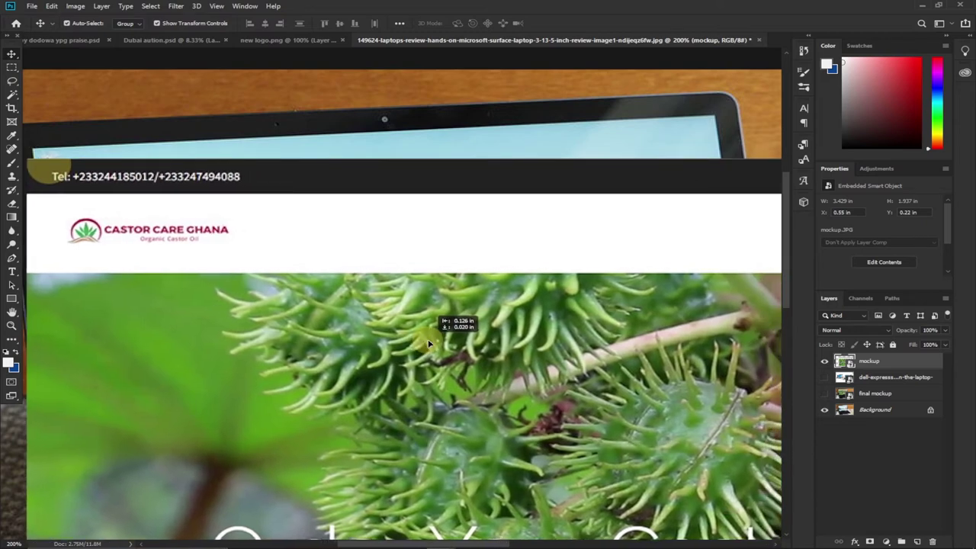
Step: Distort the mockup layer so its two upper corners meet the upper-left and upper-right corners of the laptop's display
{"action": "left_click", "coordinate": [55, 7]}
{"action": "mouse_move", "coordinate": [103, 245]}
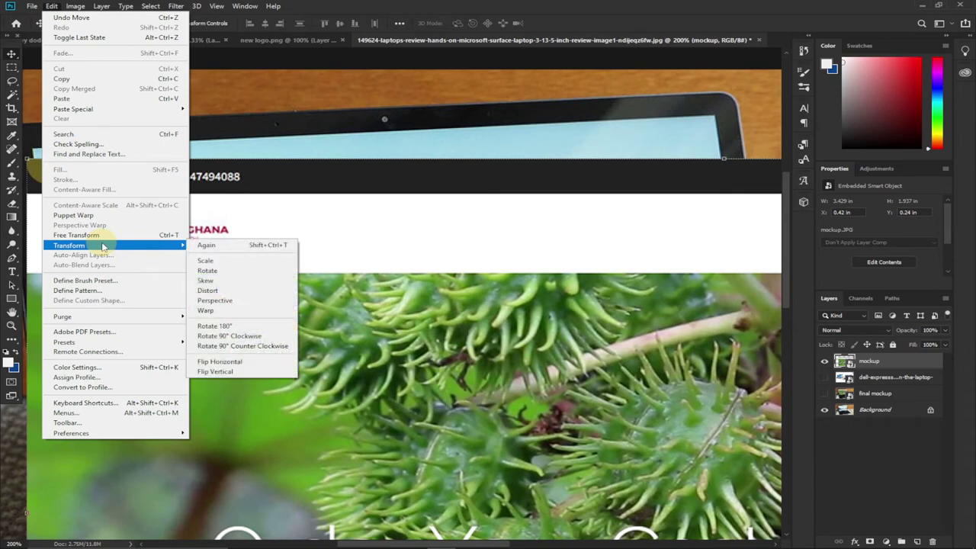
{"action": "left_click", "coordinate": [218, 290]}
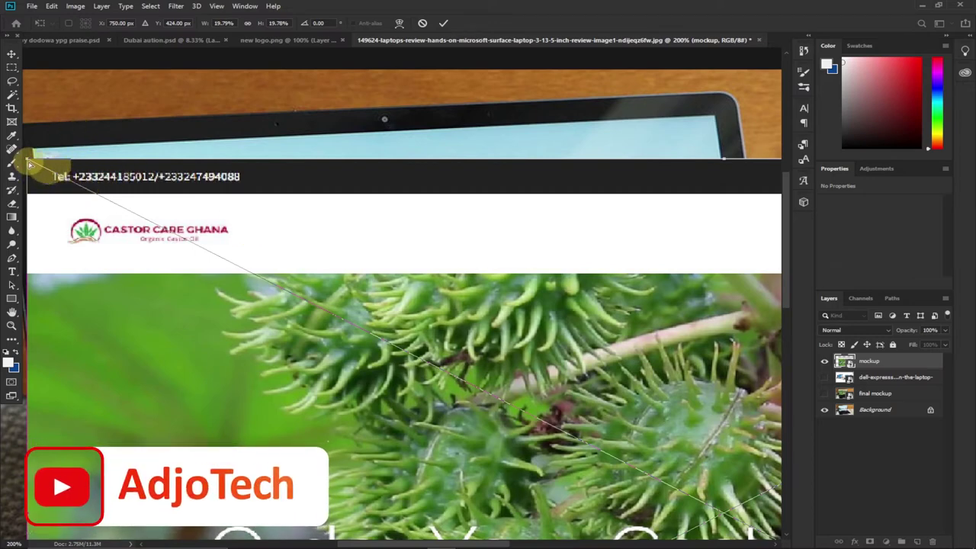
{"action": "left_click_drag", "start_coordinate": [27, 160], "coordinate": [35, 152]}
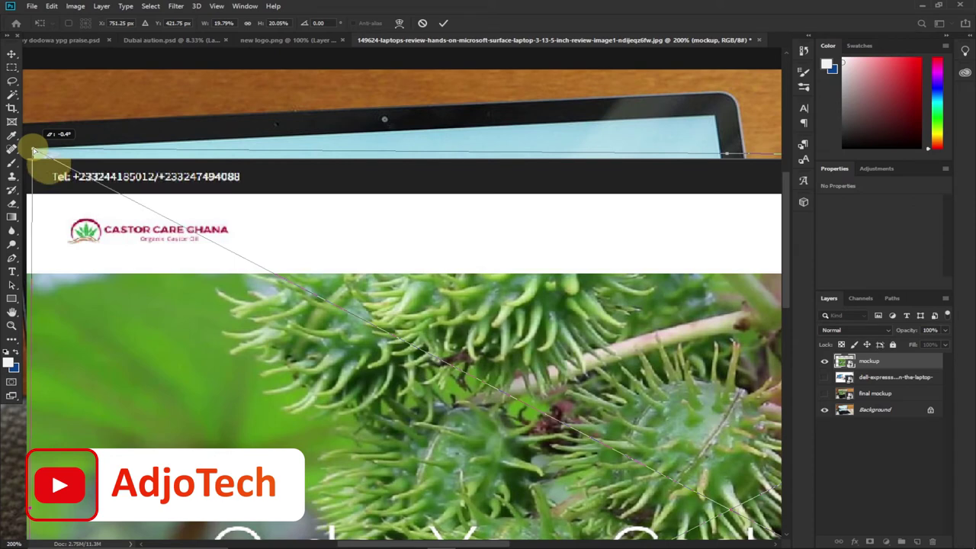
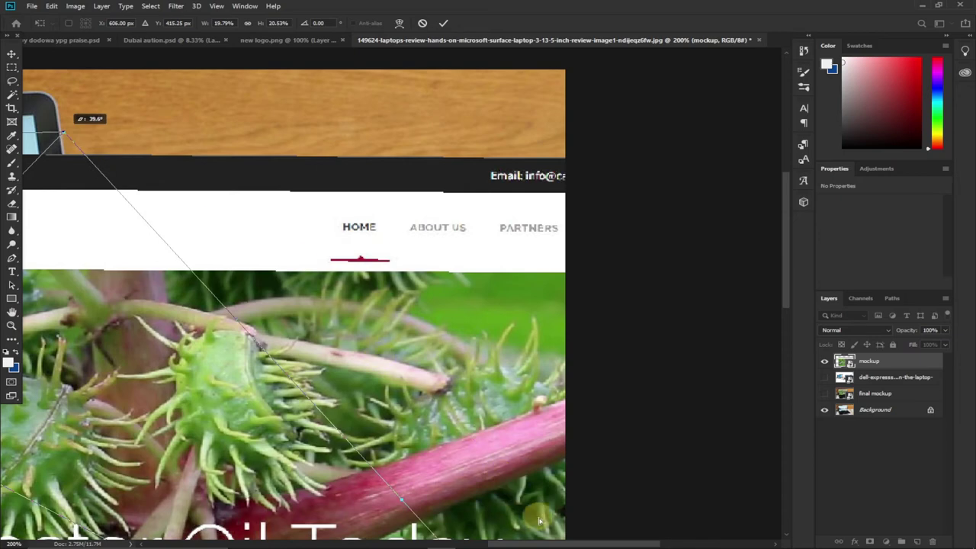
{"action": "left_click_drag", "start_coordinate": [506, 544], "coordinate": [470, 169]}
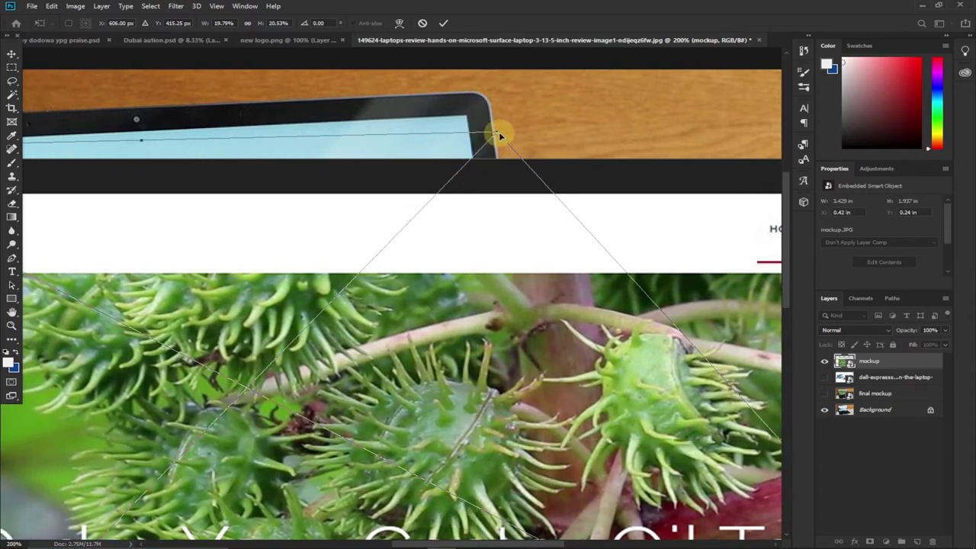
{"action": "left_click_drag", "start_coordinate": [497, 135], "coordinate": [465, 118]}
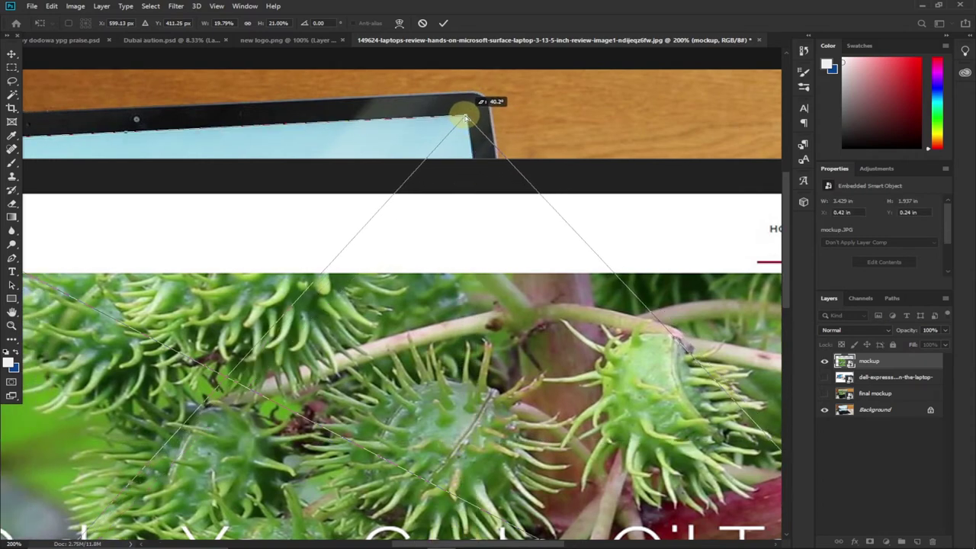
Step: Distort the mockup's lower-right corner onto the right edge of the laptop's display, just above the Windows taskbar
{"action": "left_click_drag", "start_coordinate": [785, 217], "coordinate": [758, 350]}
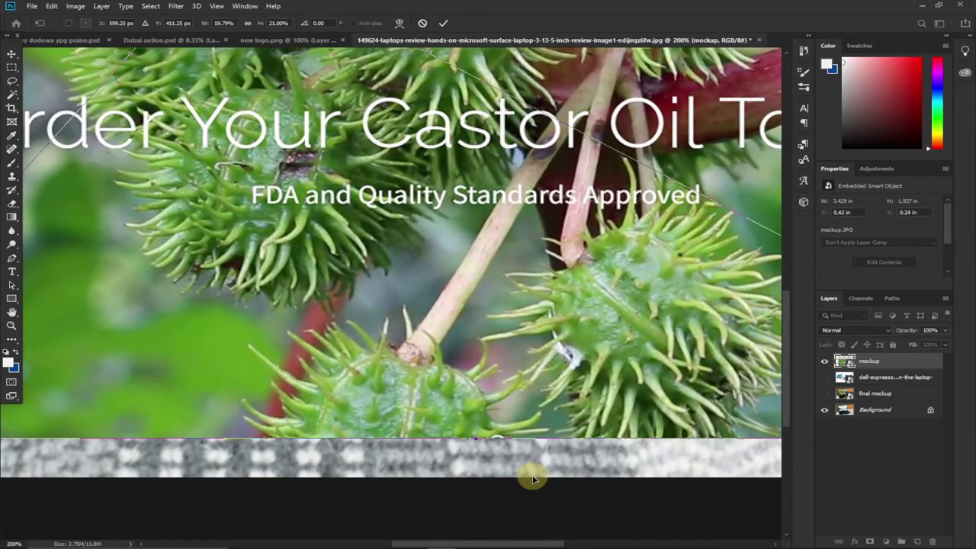
{"action": "left_click_drag", "start_coordinate": [556, 544], "coordinate": [647, 543]}
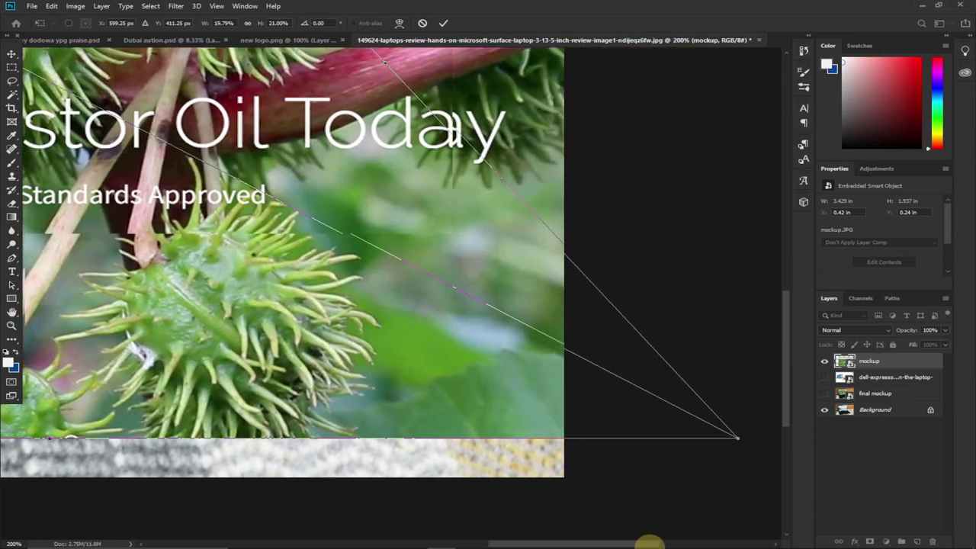
{"action": "left_click_drag", "start_coordinate": [733, 438], "coordinate": [427, 478]}
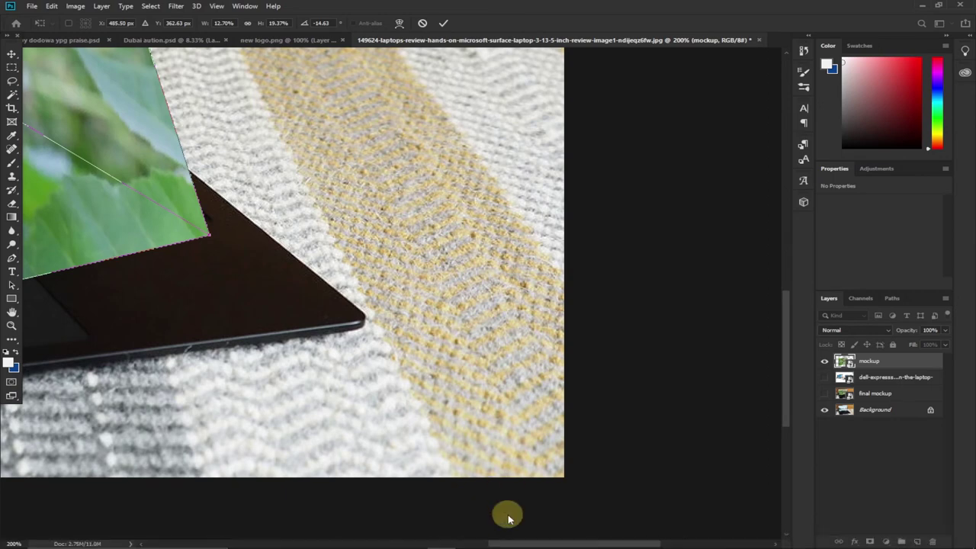
{"action": "left_click_drag", "start_coordinate": [507, 539], "coordinate": [420, 538]}
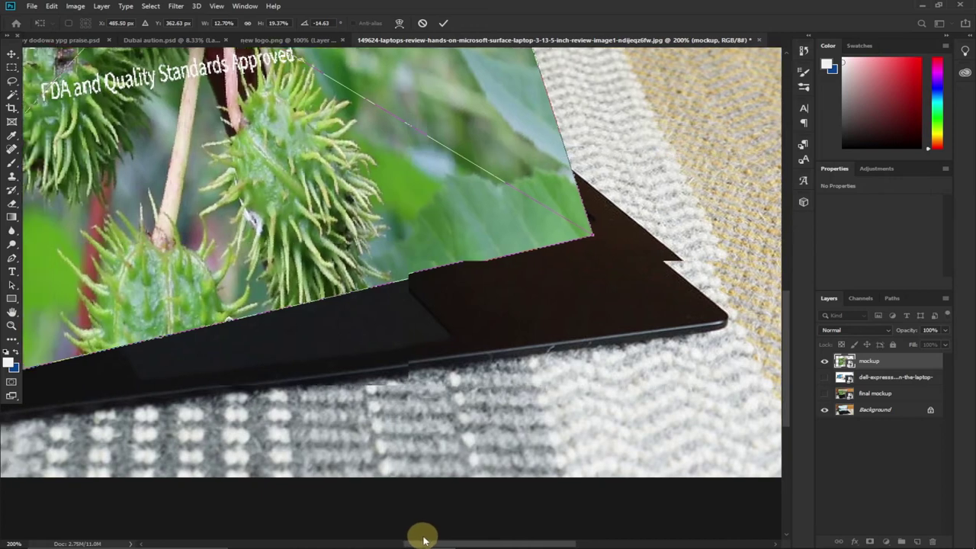
{"action": "left_click_drag", "start_coordinate": [790, 375], "coordinate": [788, 312]}
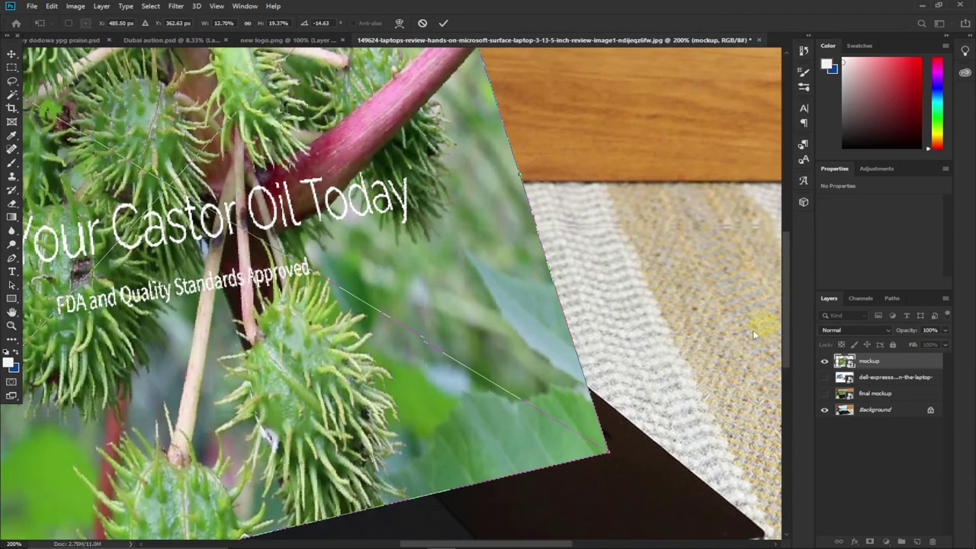
{"action": "left_click_drag", "start_coordinate": [606, 447], "coordinate": [487, 302]}
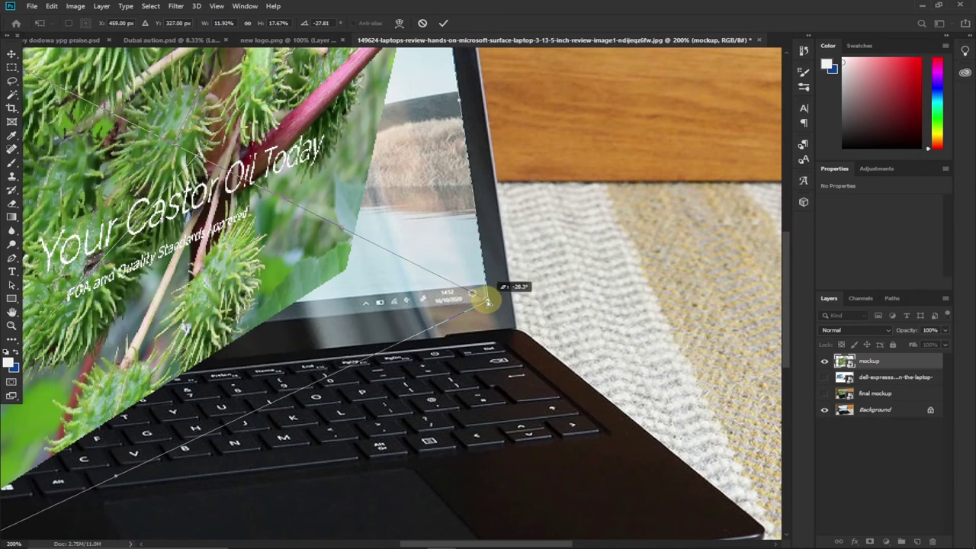
{"action": "left_click_drag", "start_coordinate": [488, 302], "coordinate": [481, 281]}
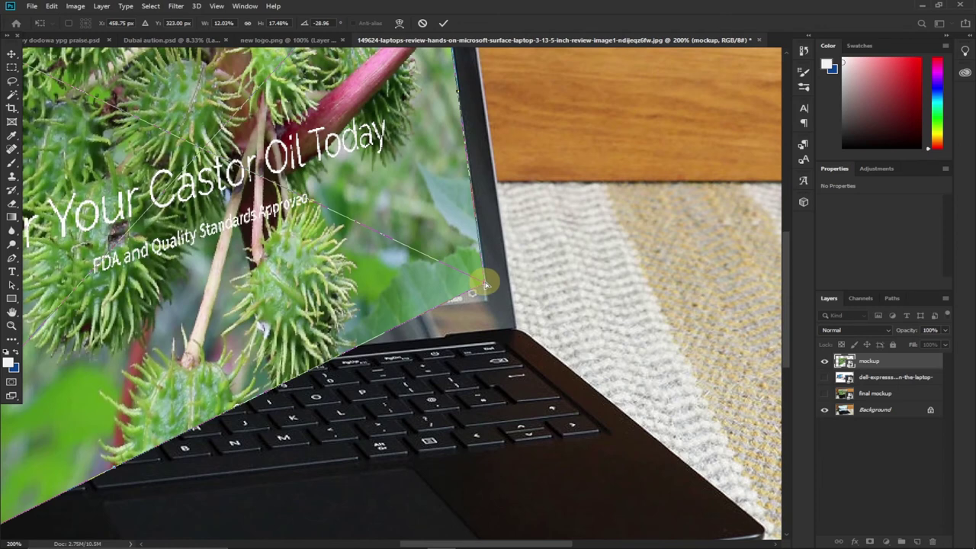
{"action": "left_click_drag", "start_coordinate": [486, 285], "coordinate": [486, 285]}
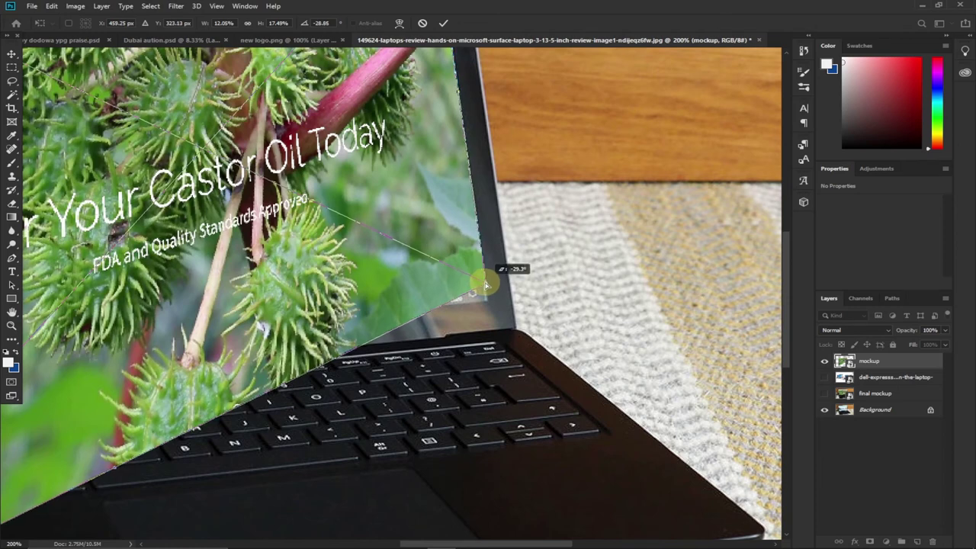
{"action": "left_click_drag", "start_coordinate": [485, 285], "coordinate": [485, 283]}
Step: Distort the mockup's lower-left corner onto the left edge of the laptop's display, just above the taskbar, and check the fit along the edges
{"action": "left_click_drag", "start_coordinate": [538, 541], "coordinate": [459, 539]}
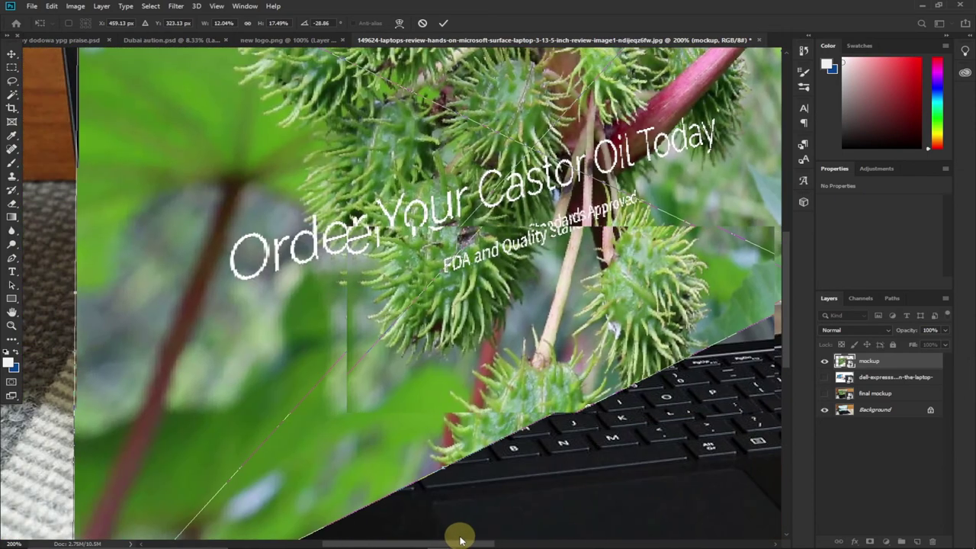
{"action": "left_click_drag", "start_coordinate": [780, 310], "coordinate": [785, 366]}
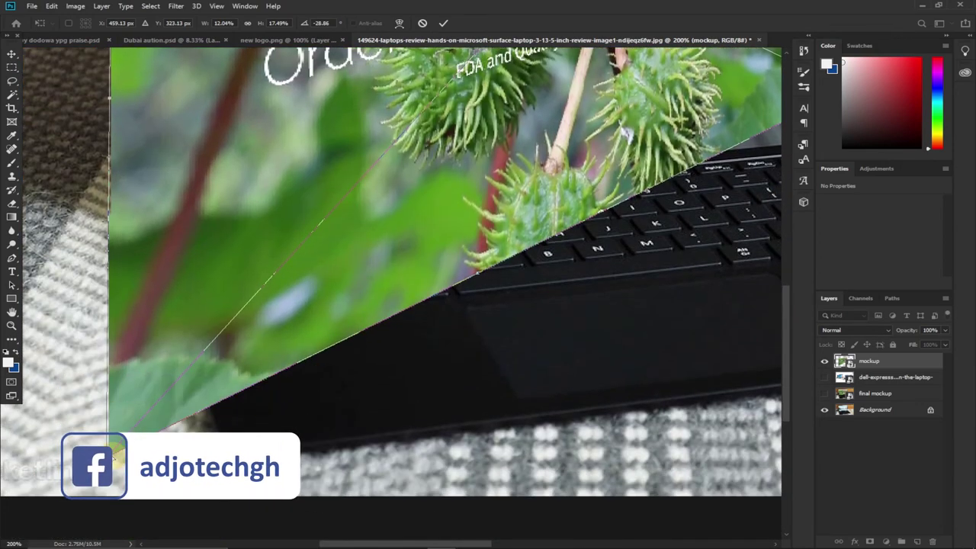
{"action": "left_click_drag", "start_coordinate": [204, 346], "coordinate": [163, 156]}
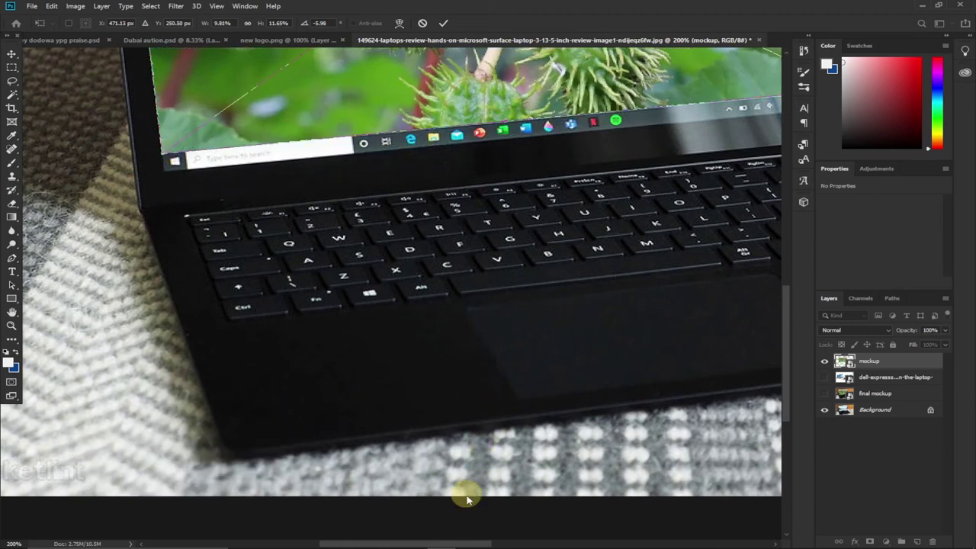
{"action": "left_click_drag", "start_coordinate": [785, 348], "coordinate": [793, 261]}
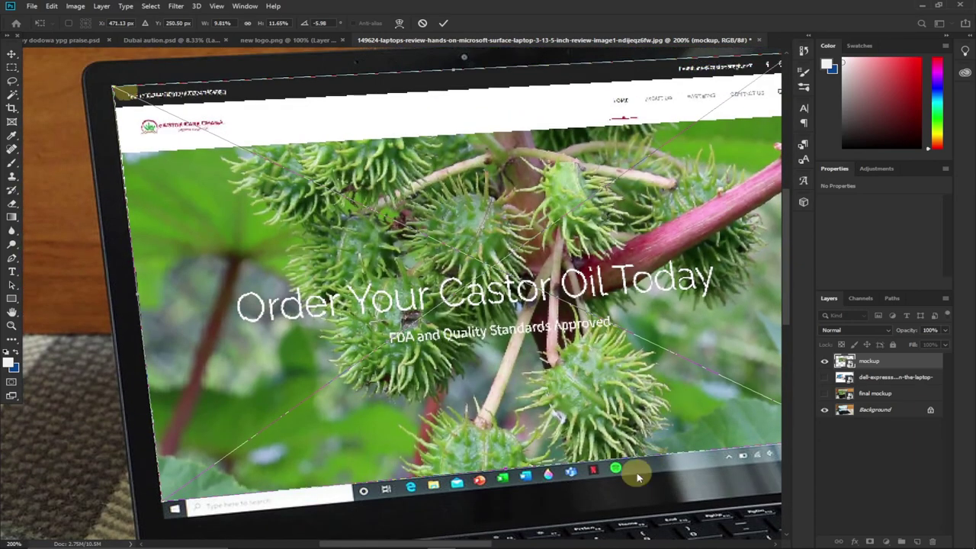
{"action": "left_click_drag", "start_coordinate": [484, 541], "coordinate": [533, 543]}
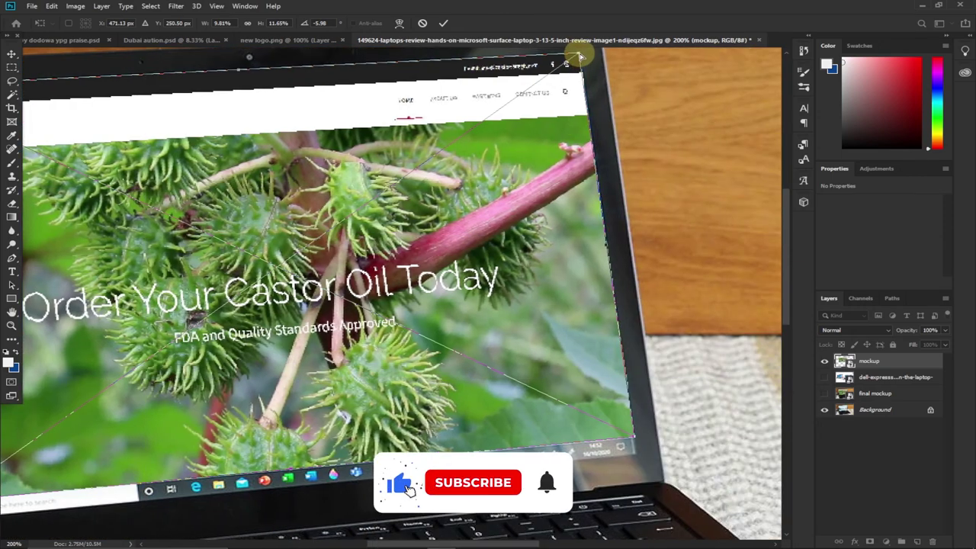
Step: Fine-tune the mockup's upper-right and upper-left corners to align with the laptop display's edges, and apply the distortion
{"action": "left_click_drag", "start_coordinate": [579, 55], "coordinate": [583, 54]}
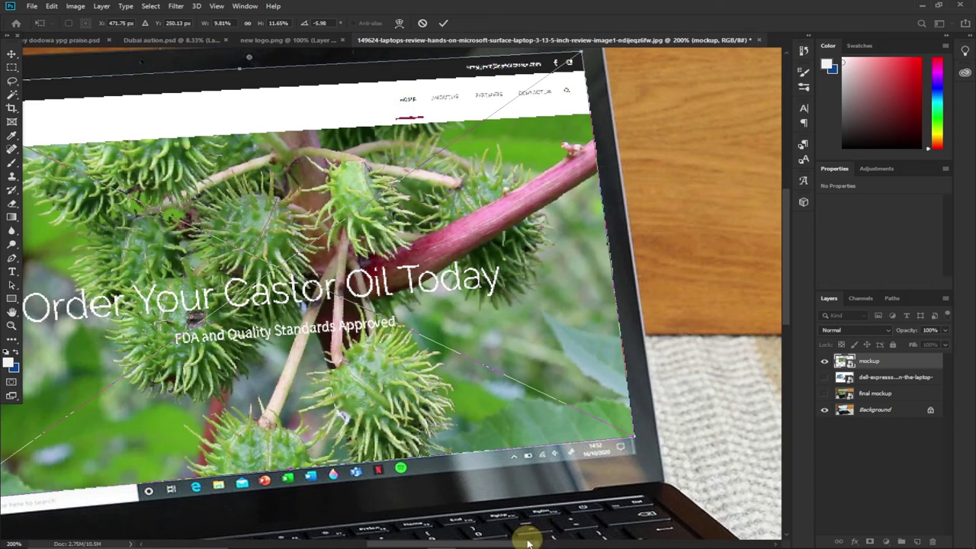
{"action": "left_click_drag", "start_coordinate": [515, 545], "coordinate": [464, 546]}
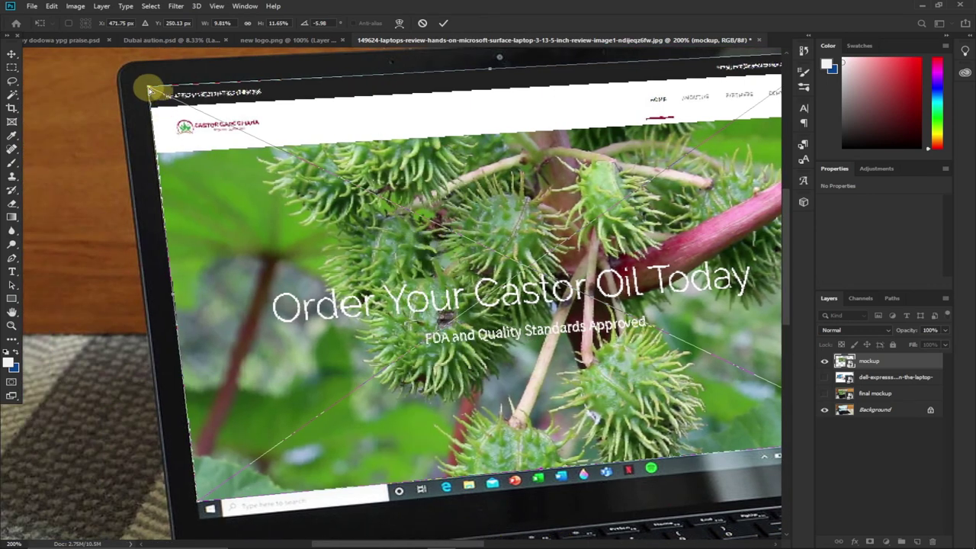
{"action": "left_click_drag", "start_coordinate": [148, 89], "coordinate": [147, 87]}
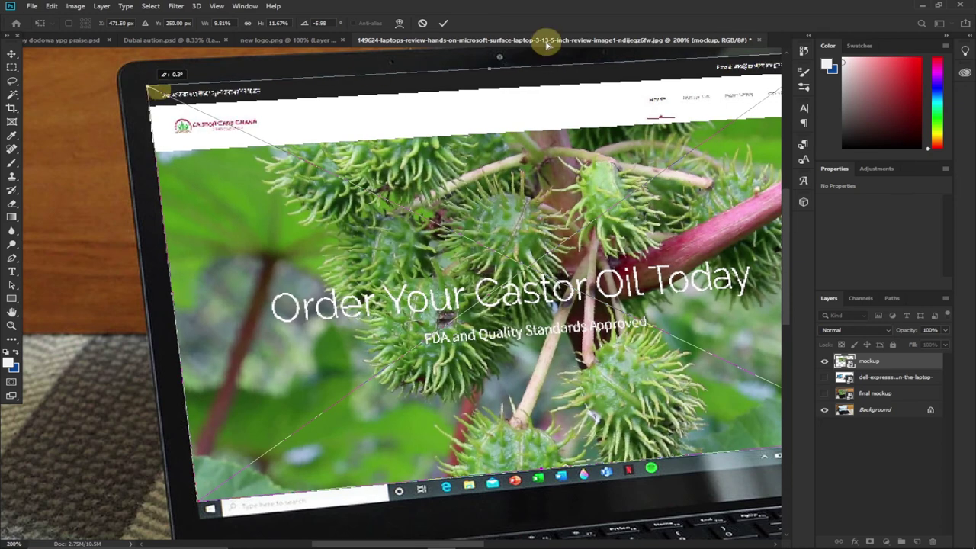
{"action": "left_click", "coordinate": [444, 25]}
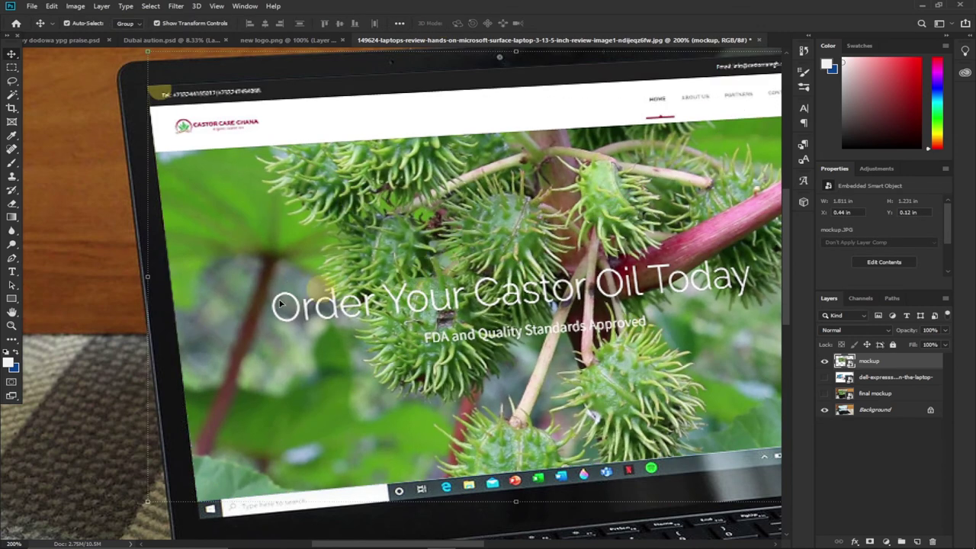
Step: Zoom out to 100% to review the finished website mockup on the whole laptop photo
{"action": "left_click", "coordinate": [11, 327]}
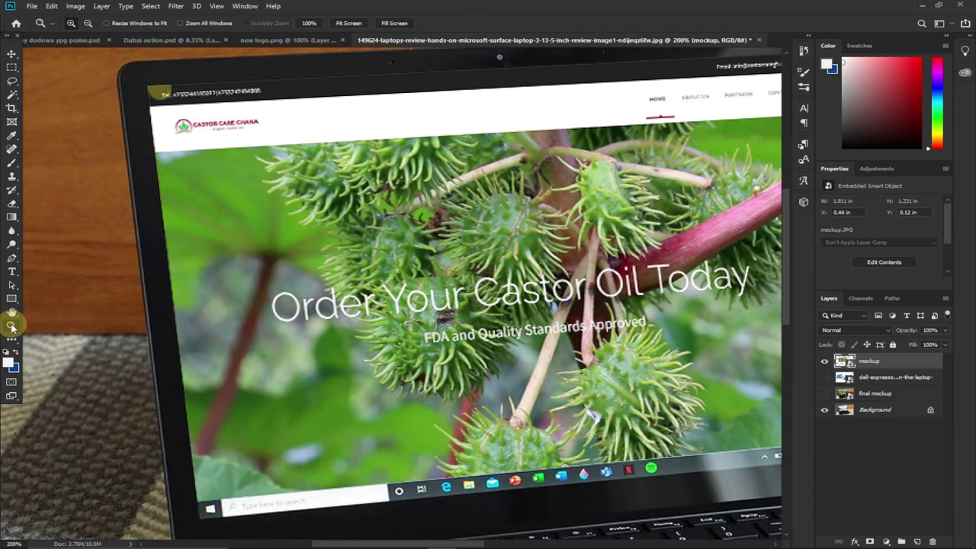
{"action": "left_click", "coordinate": [531, 288], "text": "alt"}
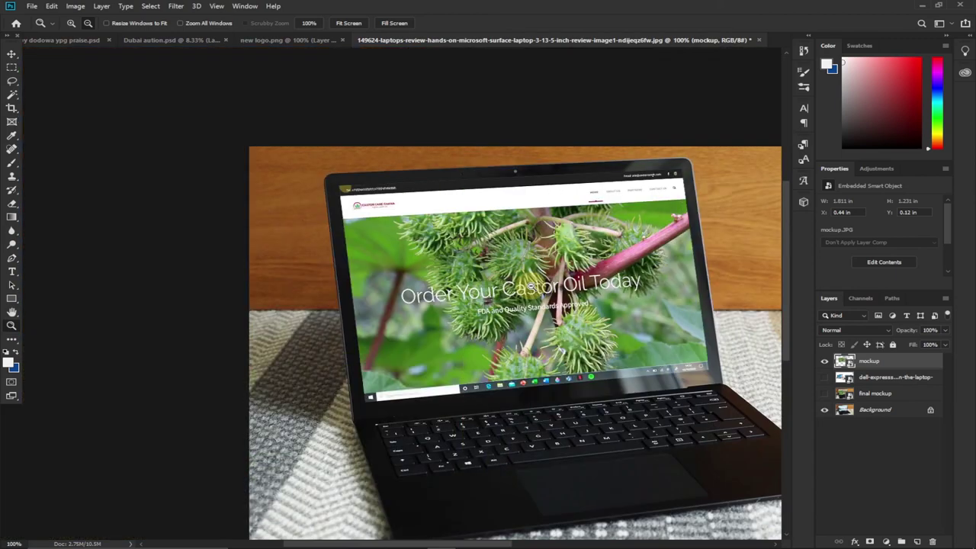
{"action": "left_click", "coordinate": [593, 293], "text": "alt"}
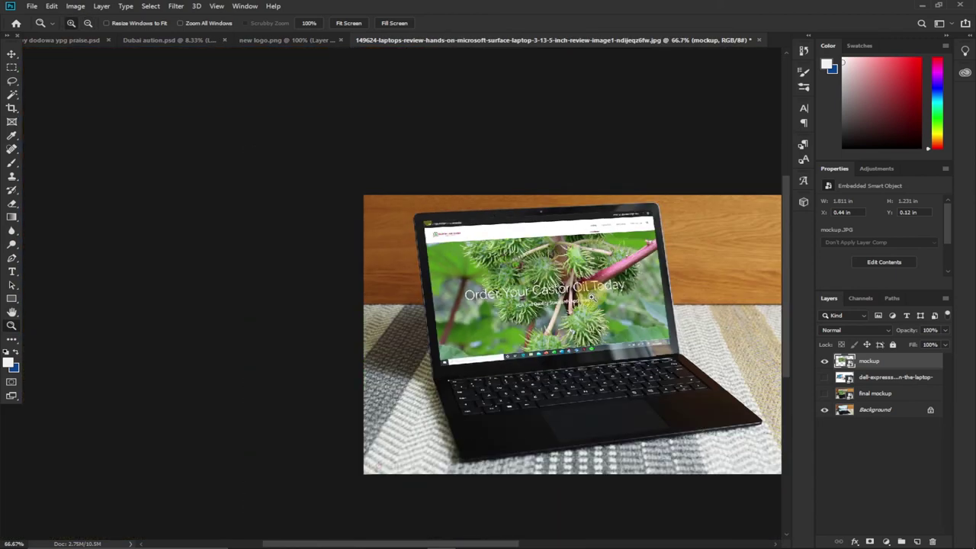
{"action": "left_click", "coordinate": [580, 400]}
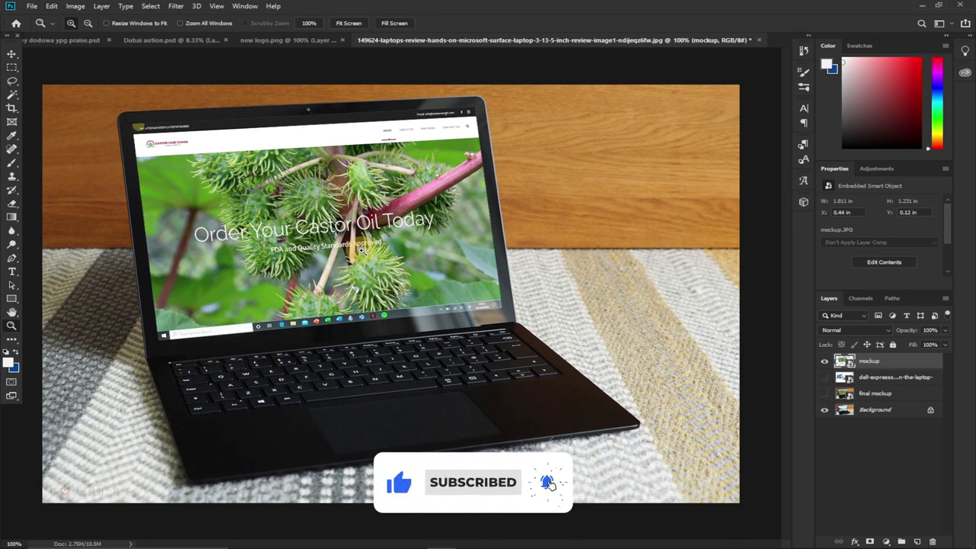
{"action": "mouse_move", "coordinate": [625, 537]}
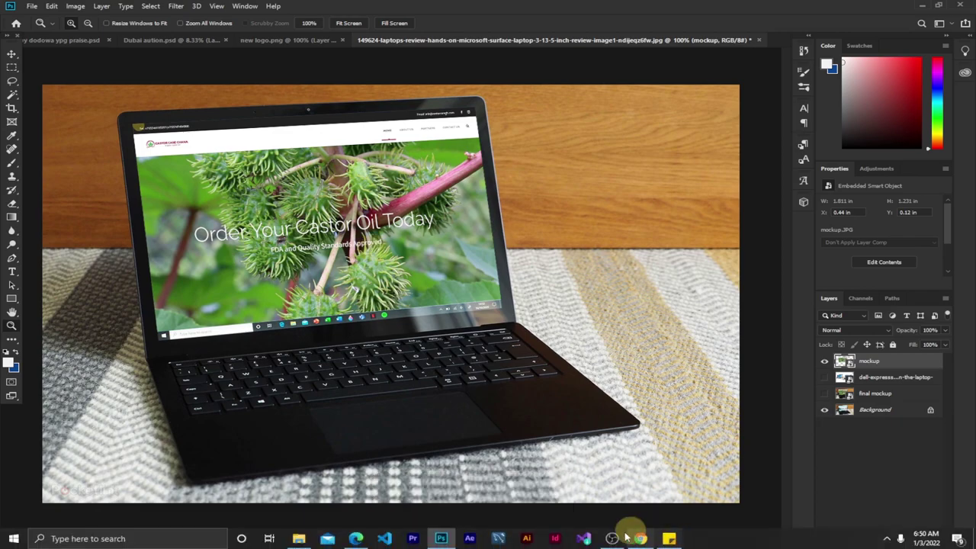